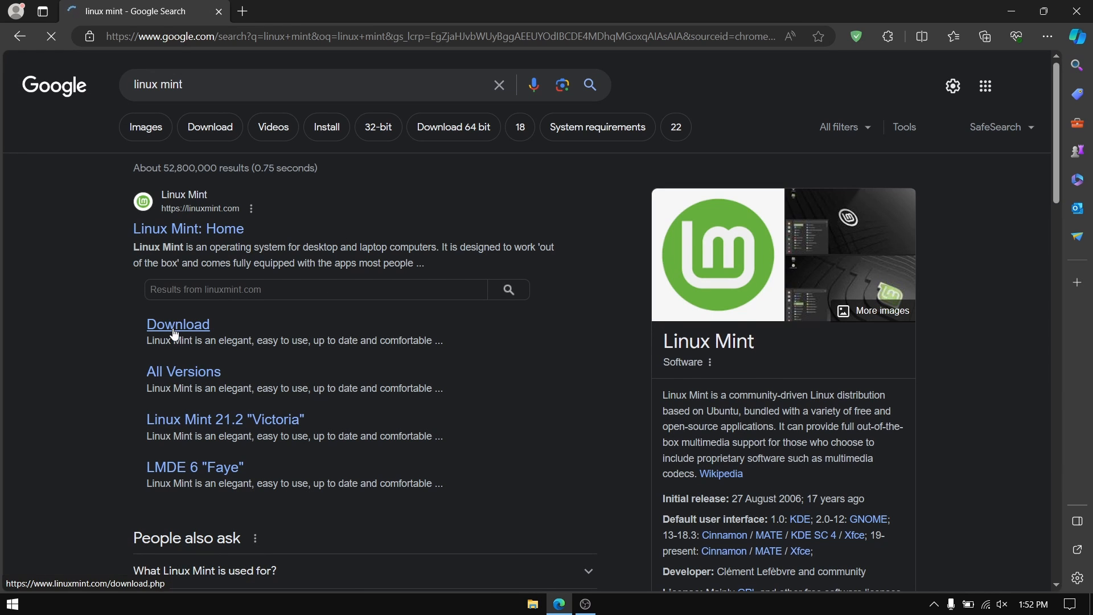
- Open the Linux Mint download page from the Google results and browse it
{"action": "left_click", "coordinate": [174, 328]}
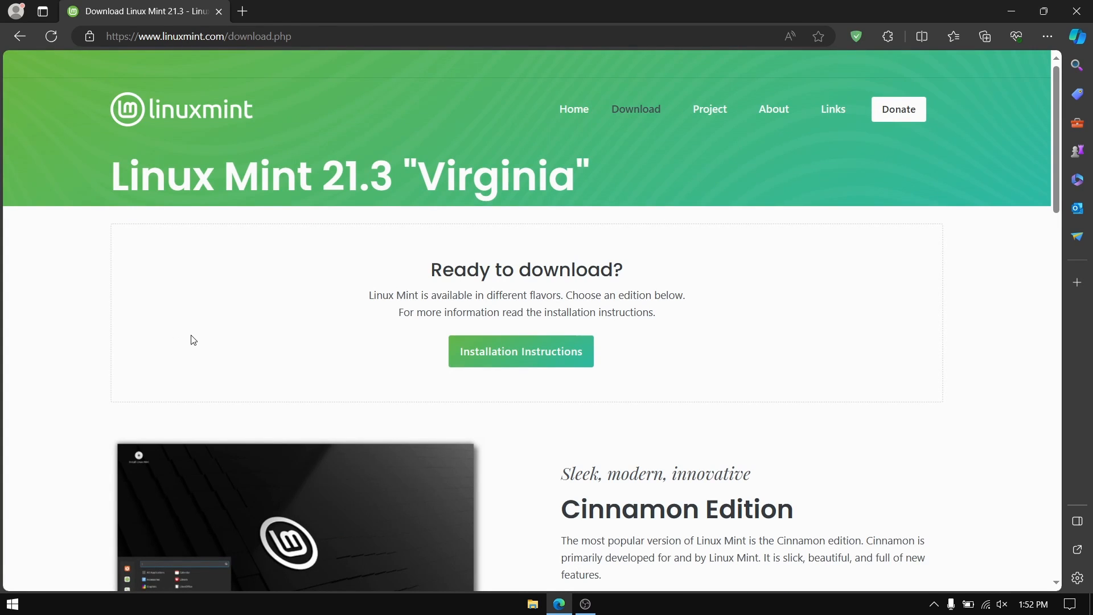
{"action": "scroll", "coordinate": [398, 390], "scroll_direction": "down", "scroll_amount": 4}
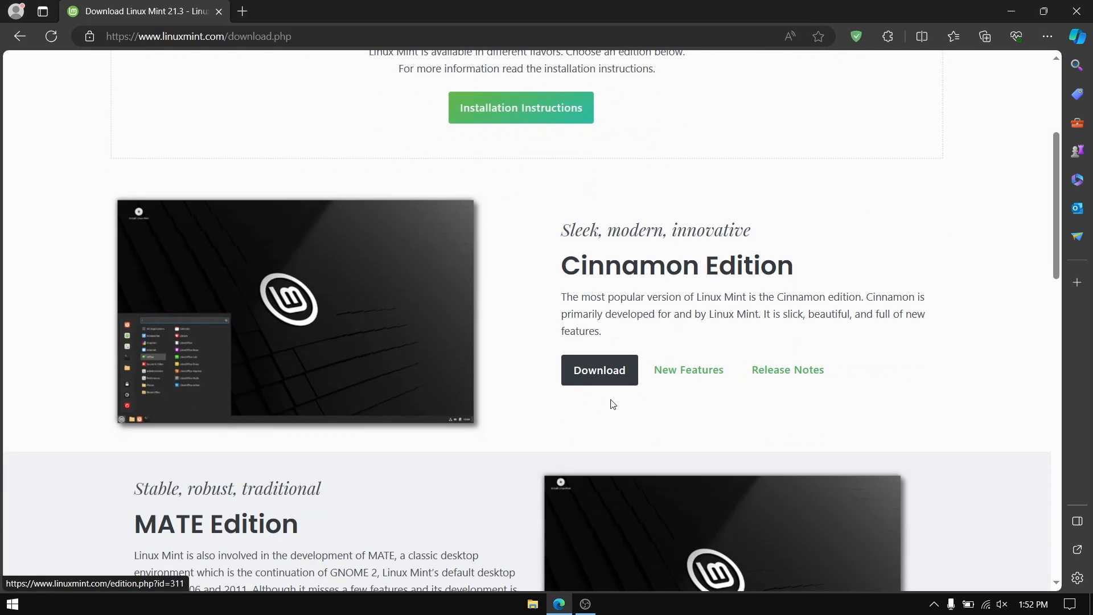
{"action": "scroll", "coordinate": [607, 417], "scroll_direction": "down", "scroll_amount": 10}
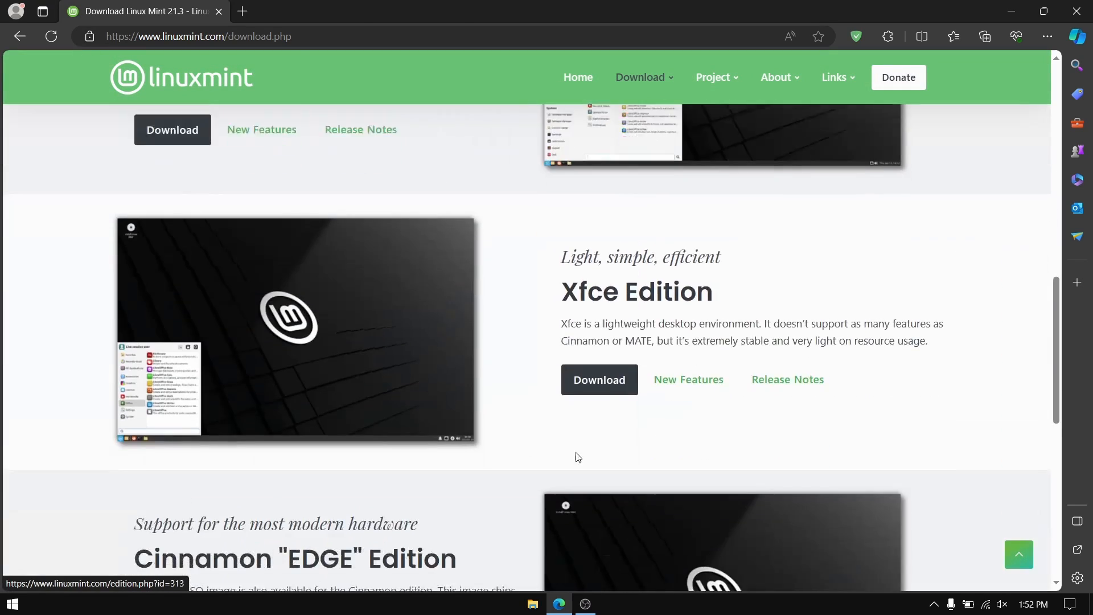
{"action": "scroll", "coordinate": [536, 387], "scroll_direction": "up", "scroll_amount": 10}
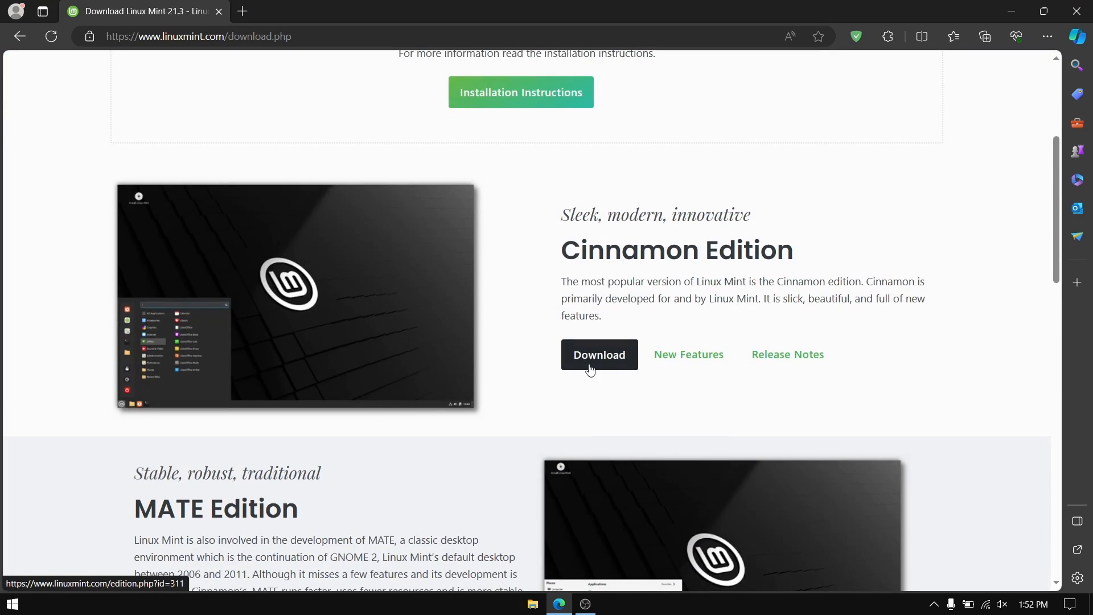
- Open the Cinnamon Edition download page and review its integrity checks and download mirrors
{"action": "left_click", "coordinate": [593, 369]}
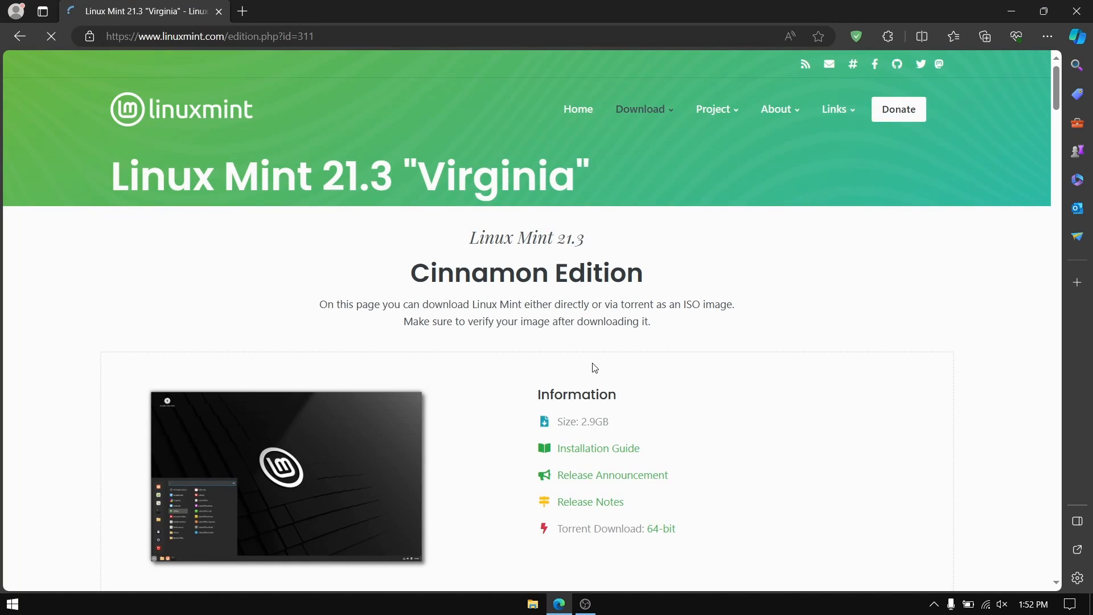
{"action": "scroll", "coordinate": [535, 387], "scroll_direction": "down", "scroll_amount": 5}
{"action": "scroll", "coordinate": [591, 323], "scroll_direction": "up", "scroll_amount": 1}
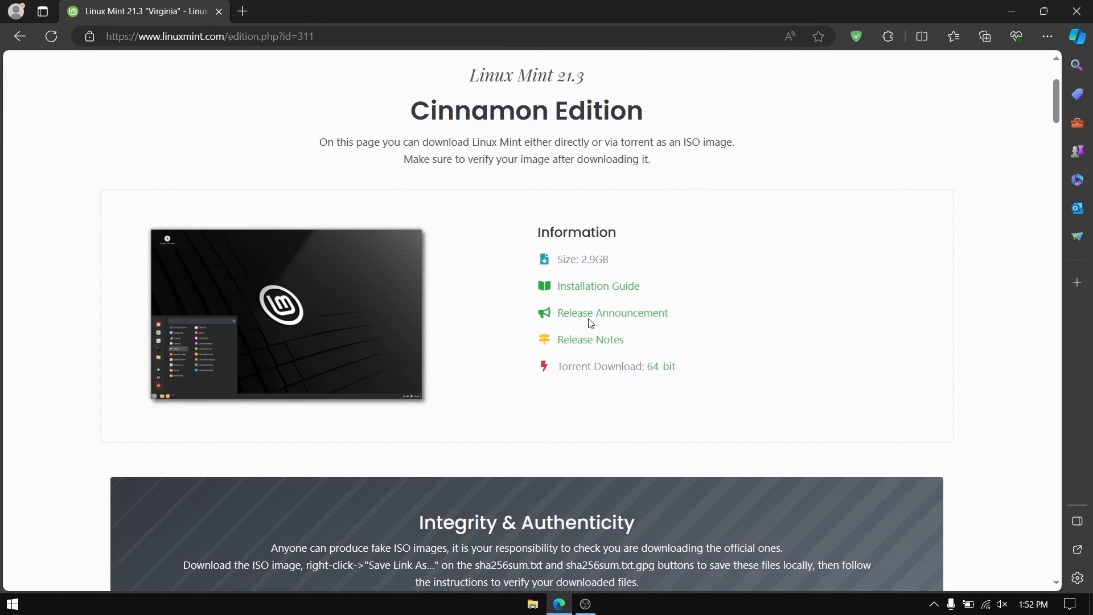
{"action": "scroll", "coordinate": [514, 480], "scroll_direction": "down", "scroll_amount": 8}
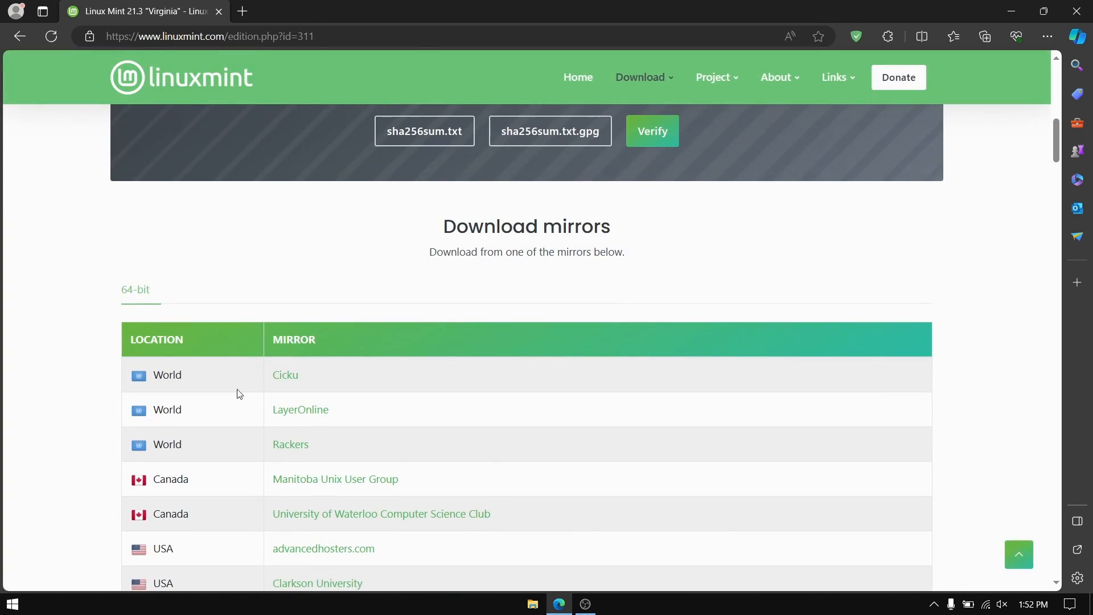
{"action": "scroll", "coordinate": [319, 390], "scroll_direction": "up", "scroll_amount": 4}
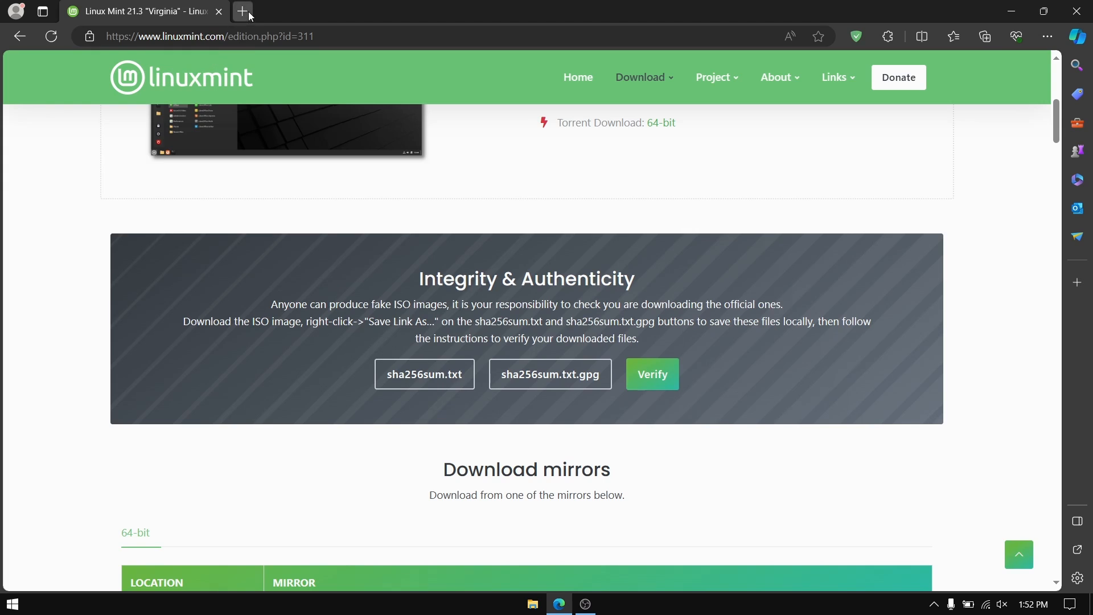
- Search for virtualbox in a new tab to reach the VirtualBox downloads page, then close Edge
{"action": "left_click", "coordinate": [243, 12]}
{"action": "type", "text": "vir"}
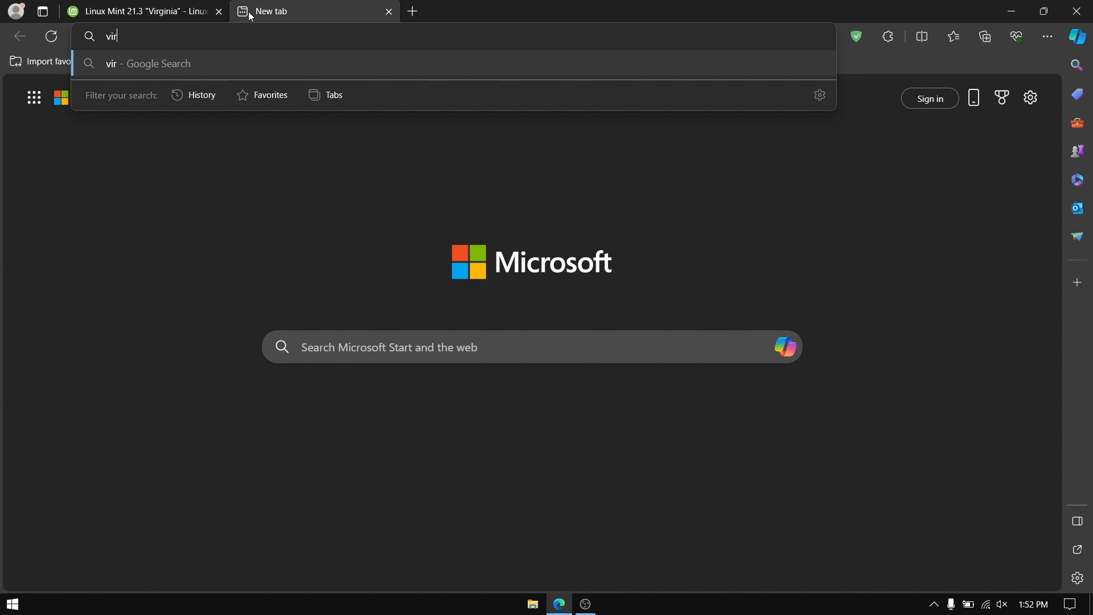
{"action": "type", "text": "tualbox"}
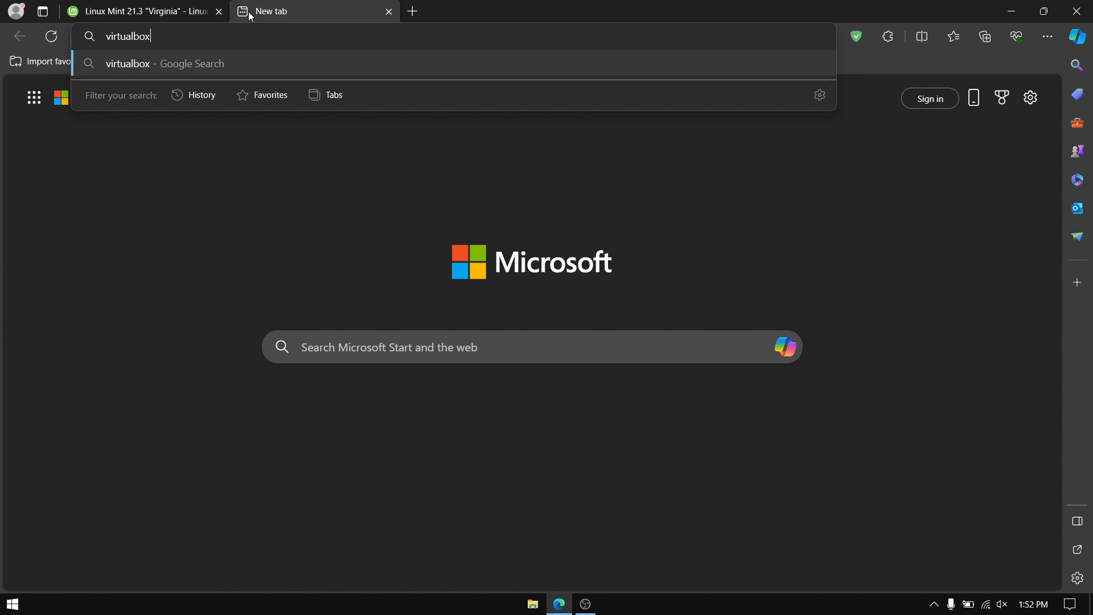
{"action": "key", "text": "Return"}
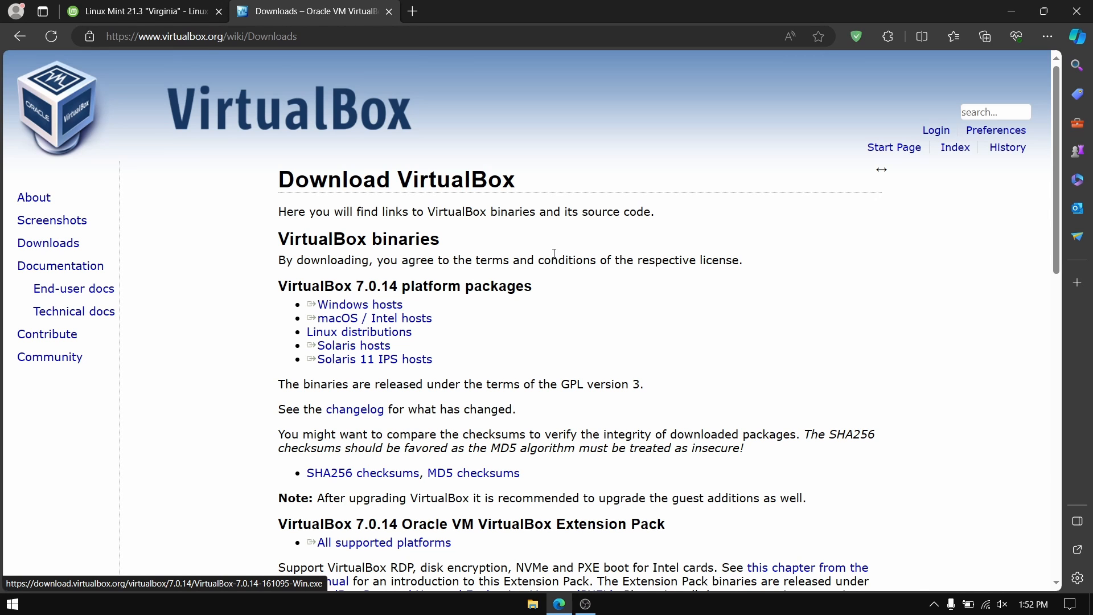
{"action": "left_click", "coordinate": [1076, 18]}
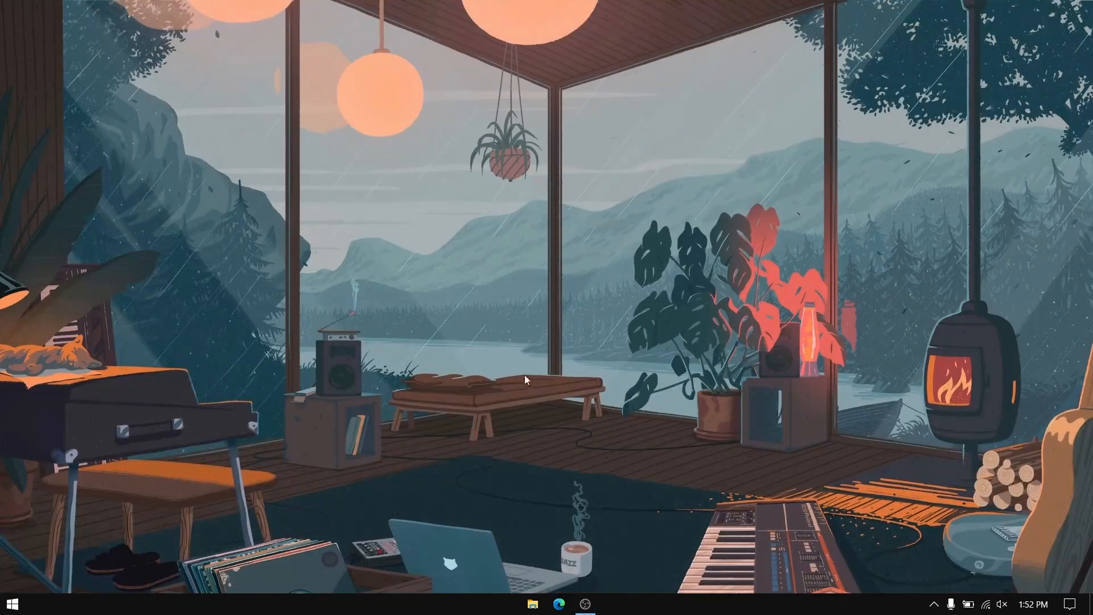
- Launch Oracle VM VirtualBox from the Start menu's app list
{"action": "left_click", "coordinate": [13, 604]}
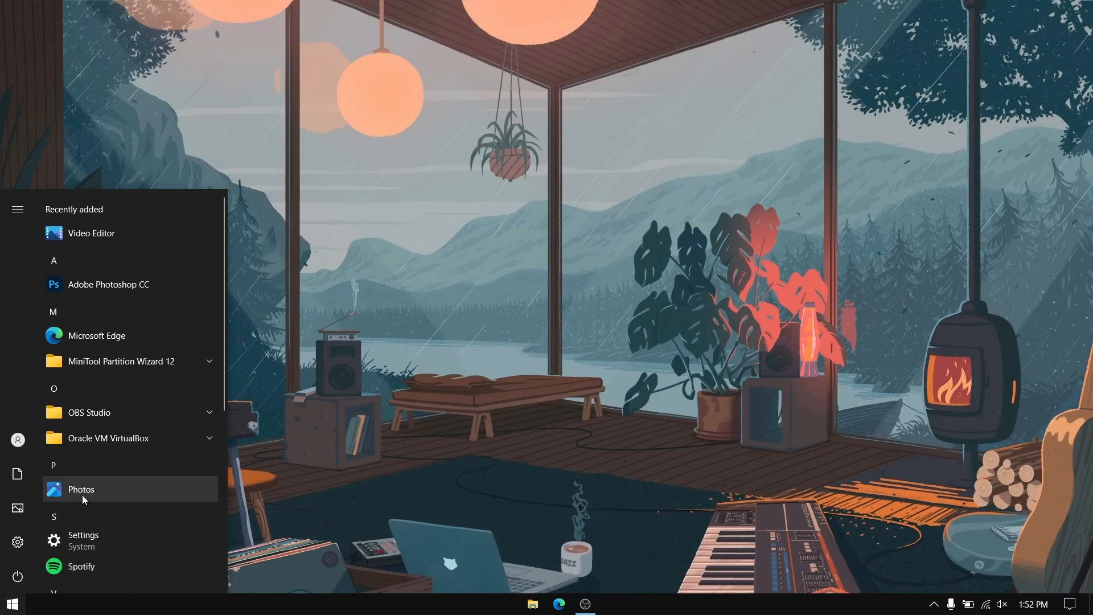
{"action": "left_click", "coordinate": [116, 439]}
{"action": "left_click", "coordinate": [130, 493]}
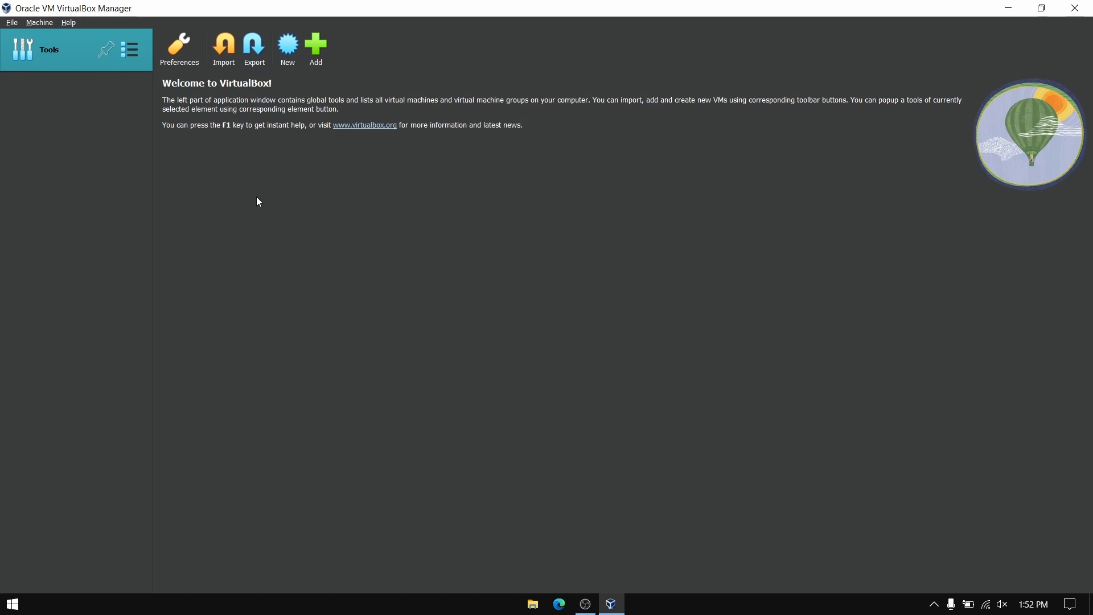
- Start a new machine named Linux Mint in the default VirtualBox VMs folder, then open the ISO Image choices
{"action": "left_click", "coordinate": [288, 50]}
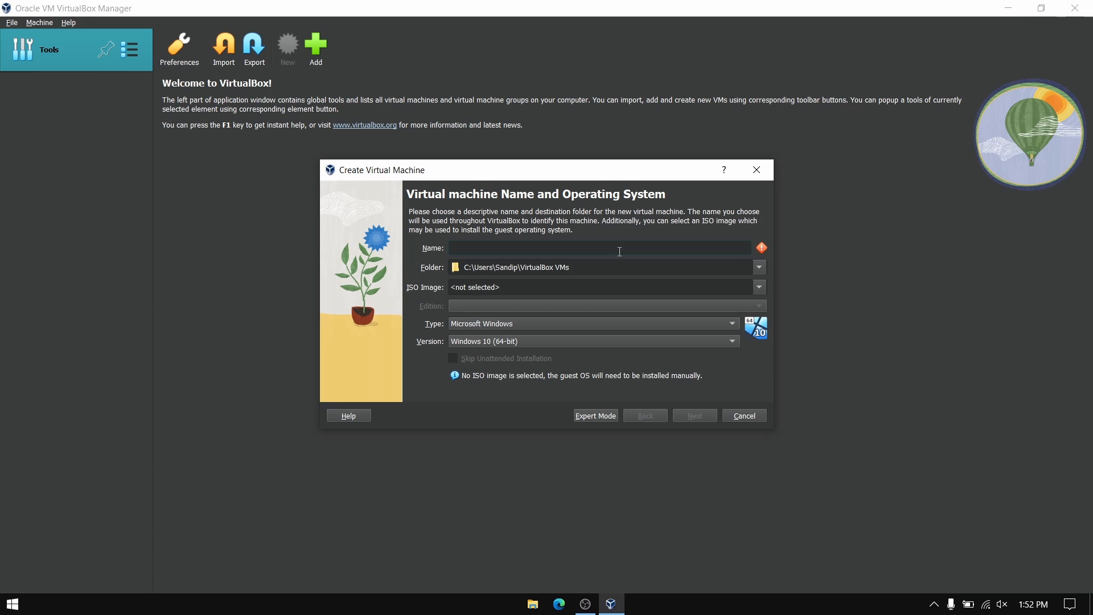
{"action": "type", "text": "Lin"}
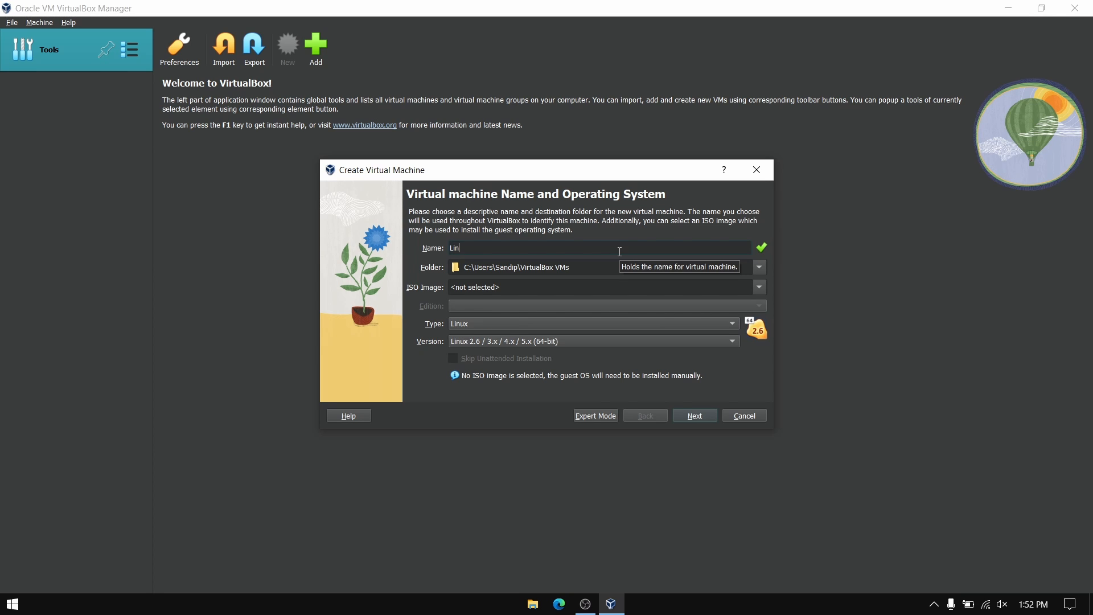
{"action": "type", "text": "ux Mint"}
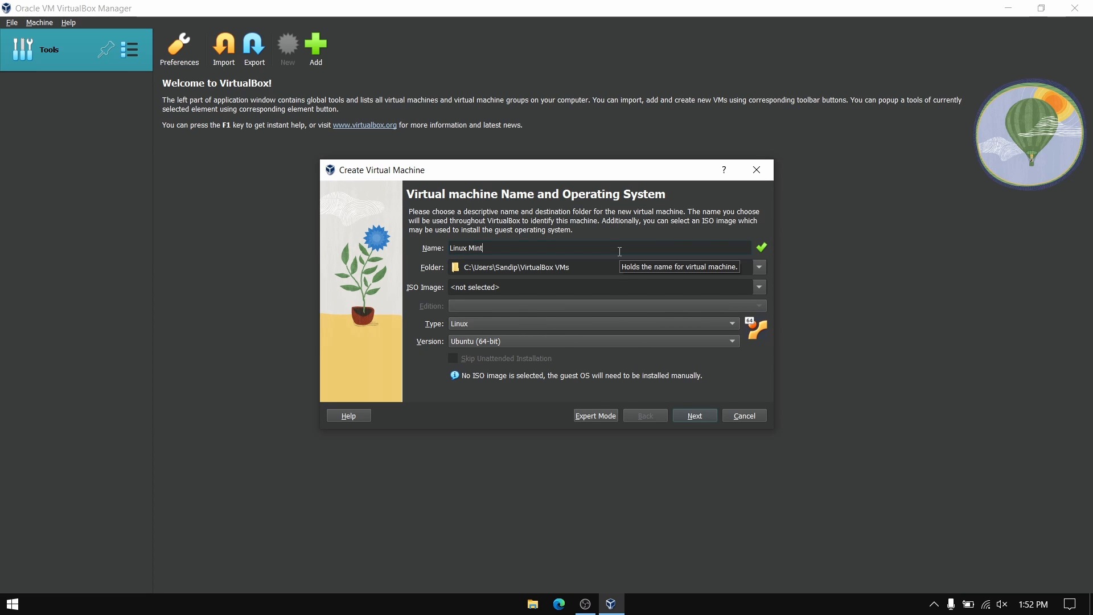
{"action": "left_click", "coordinate": [764, 270]}
{"action": "left_click", "coordinate": [760, 268]}
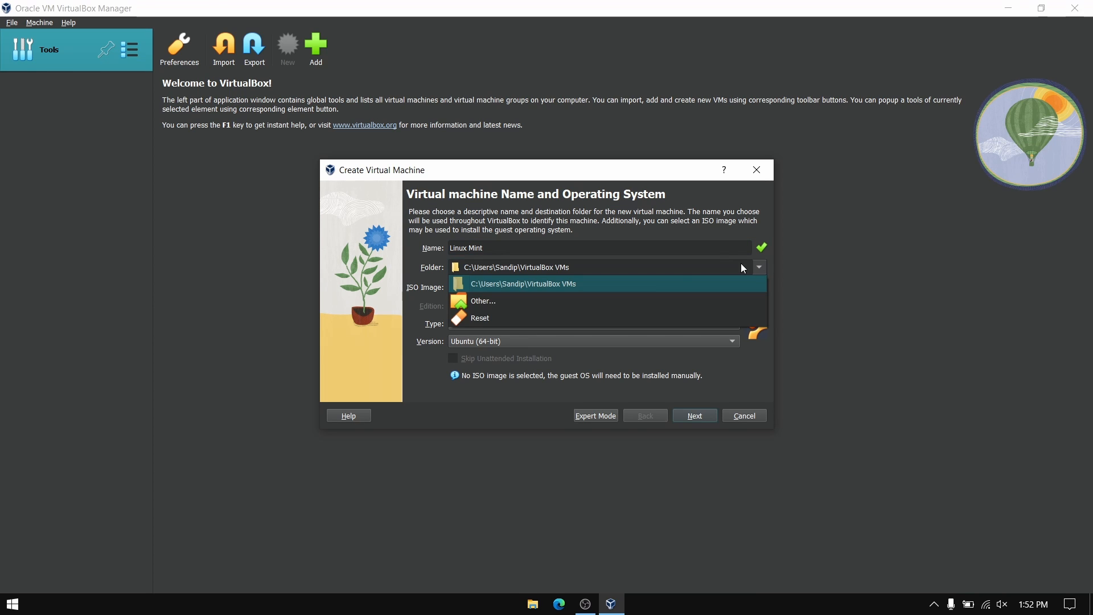
{"action": "left_click", "coordinate": [620, 283]}
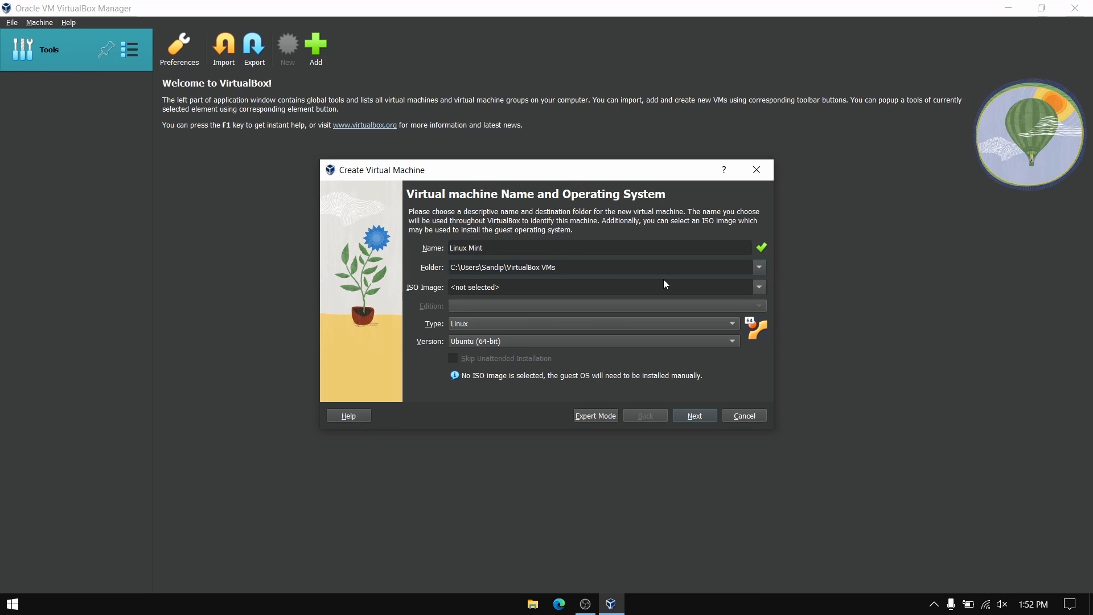
{"action": "left_click", "coordinate": [760, 288]}
- Use linuxmint-21.3-cinnamon-64bit.iso from Downloads, skip unattended installation, and continue to Hardware
{"action": "left_click", "coordinate": [651, 321]}
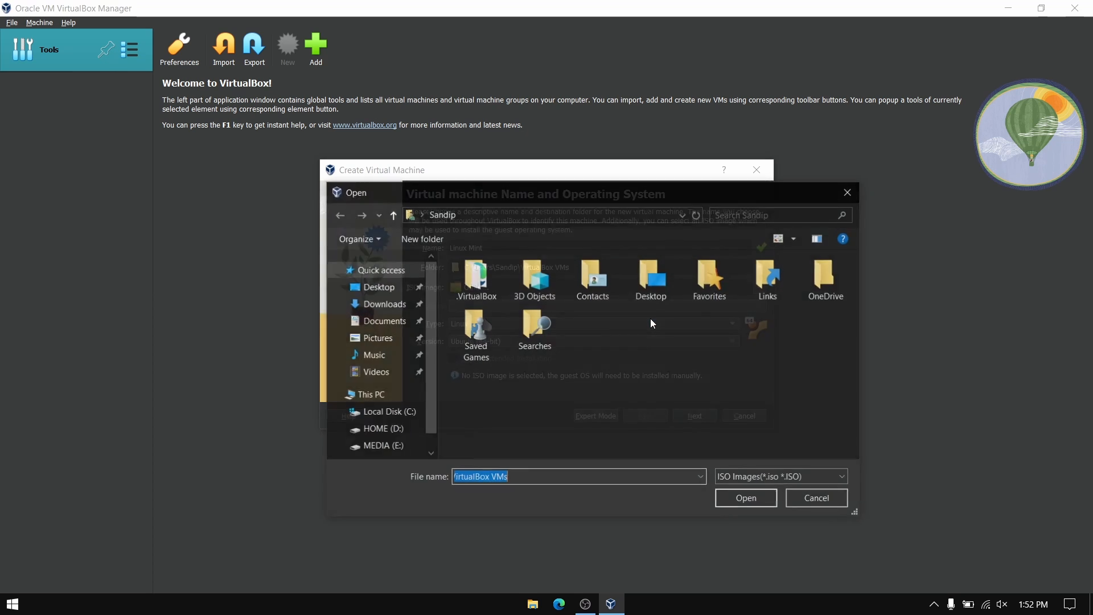
{"action": "left_click", "coordinate": [381, 304]}
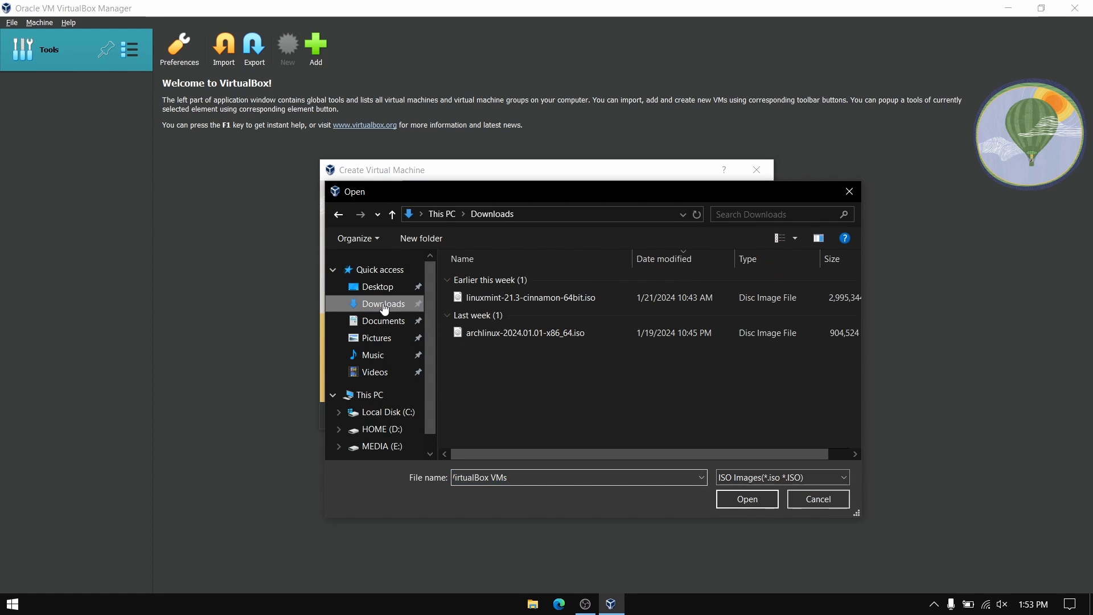
{"action": "left_click", "coordinate": [506, 298]}
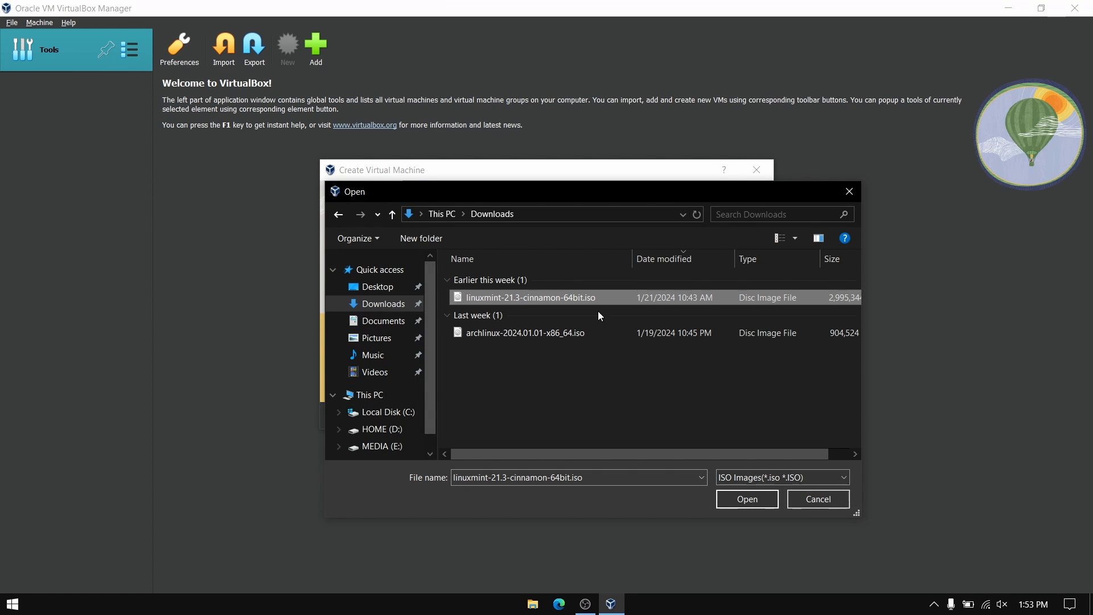
{"action": "left_click", "coordinate": [747, 500]}
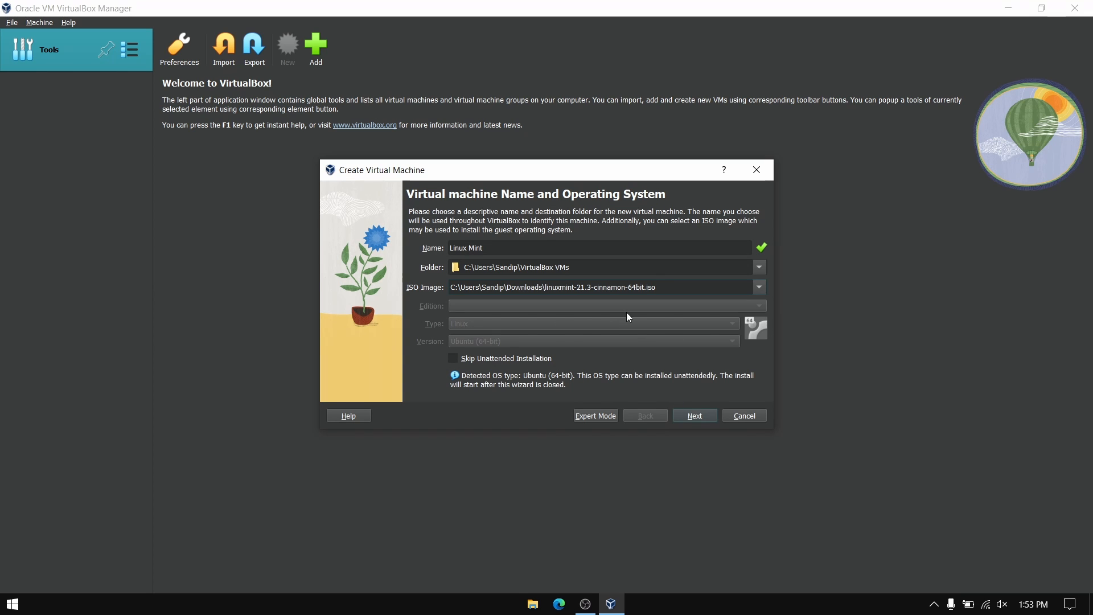
{"action": "left_click", "coordinate": [453, 358]}
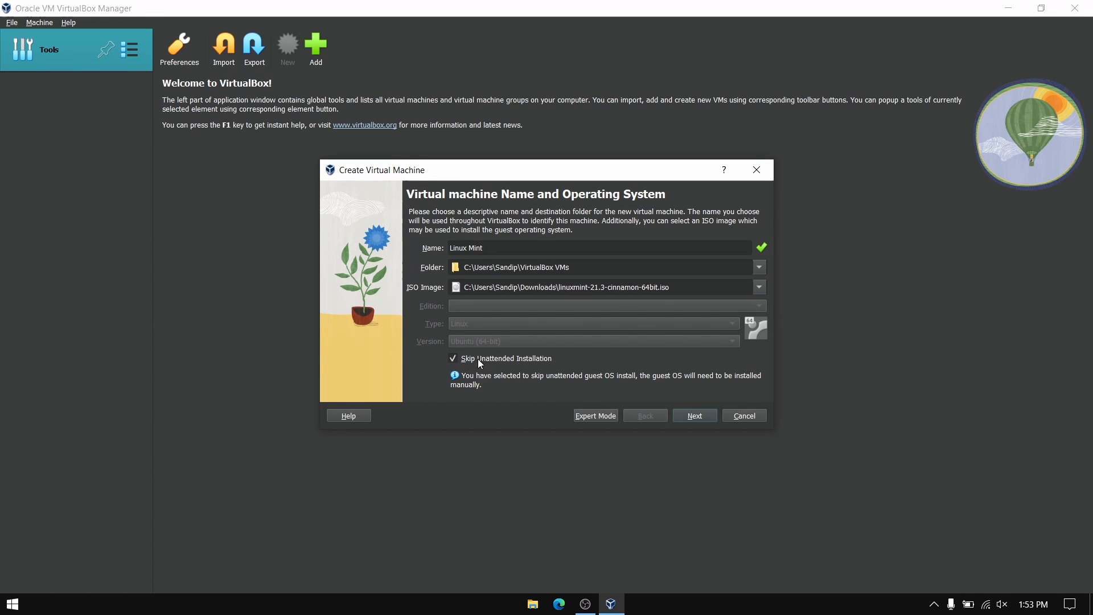
{"action": "left_click", "coordinate": [689, 415]}
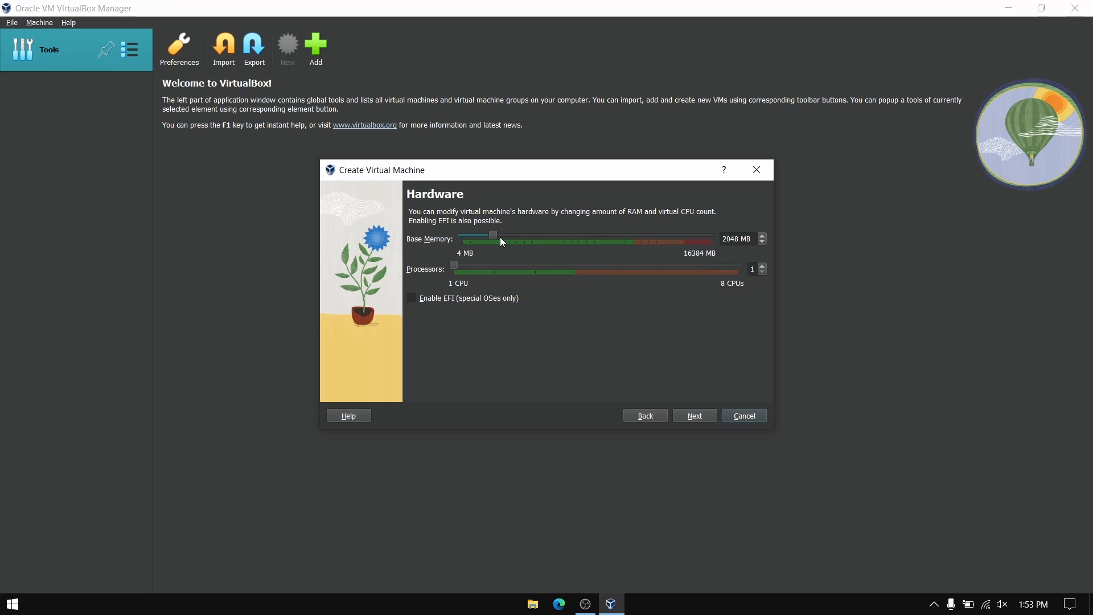
- Give the VM 4096 MB memory, 2 processors and EFI, keep the 25 GB disk, and finish
{"action": "left_click_drag", "start_coordinate": [494, 234], "coordinate": [524, 236]}
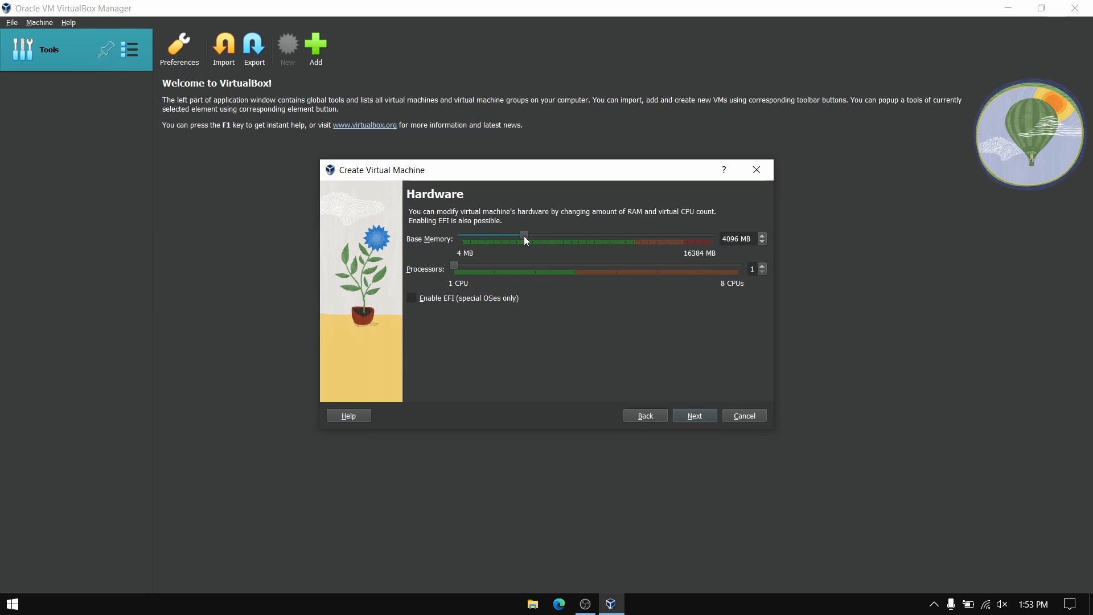
{"action": "left_click", "coordinate": [501, 271]}
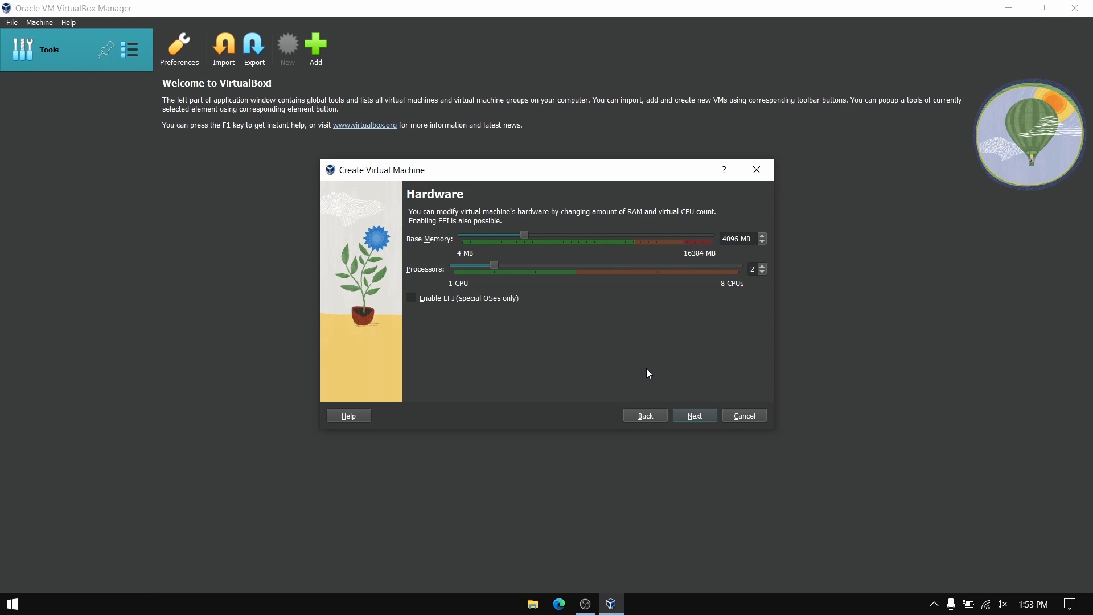
{"action": "left_click", "coordinate": [411, 299]}
{"action": "left_click", "coordinate": [708, 418]}
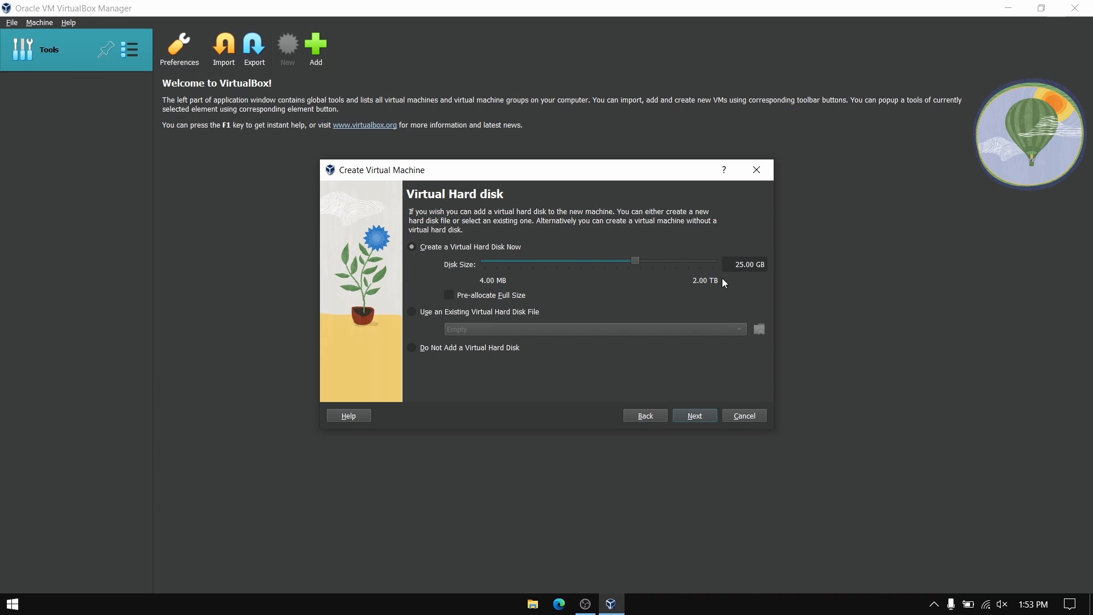
{"action": "left_click", "coordinate": [695, 416]}
{"action": "left_click", "coordinate": [695, 416]}
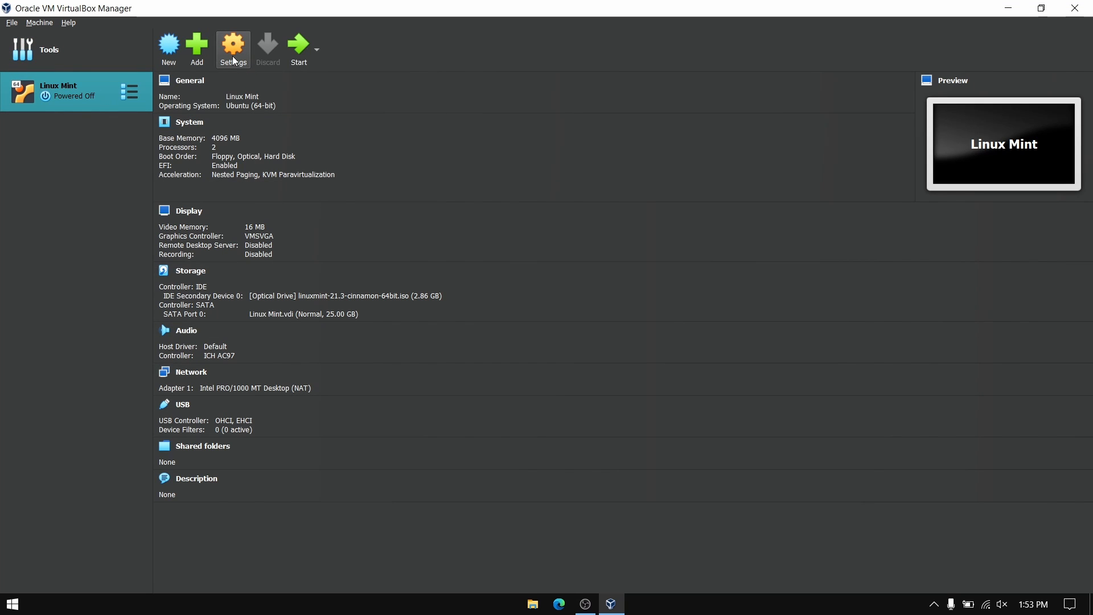
- Check the processor settings and raise the Linux Mint VM's video memory to 128 MB
{"action": "left_click", "coordinate": [234, 62]}
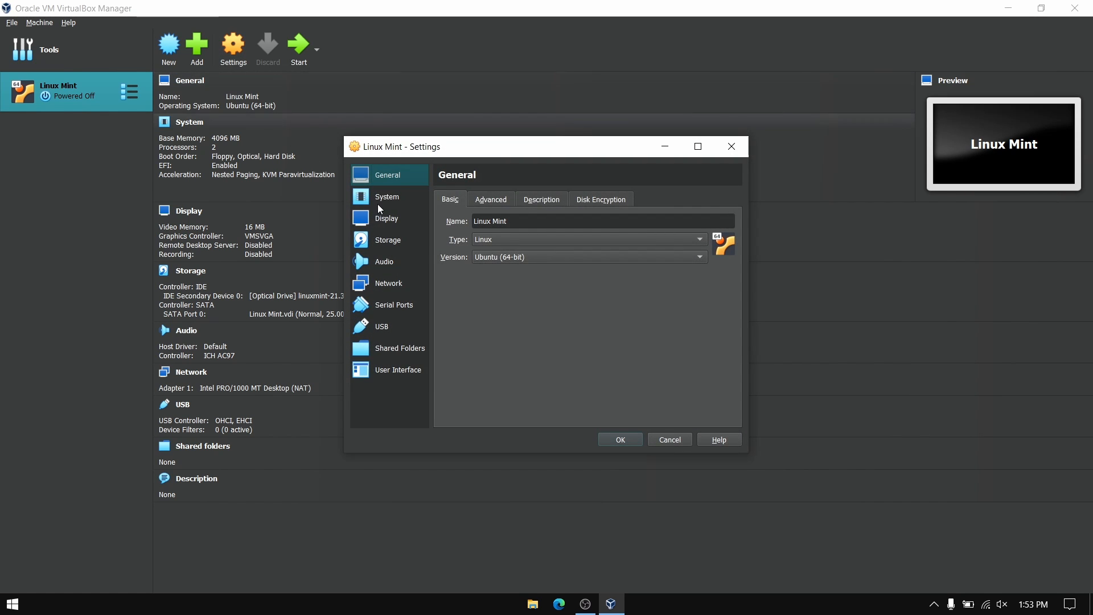
{"action": "left_click", "coordinate": [393, 198]}
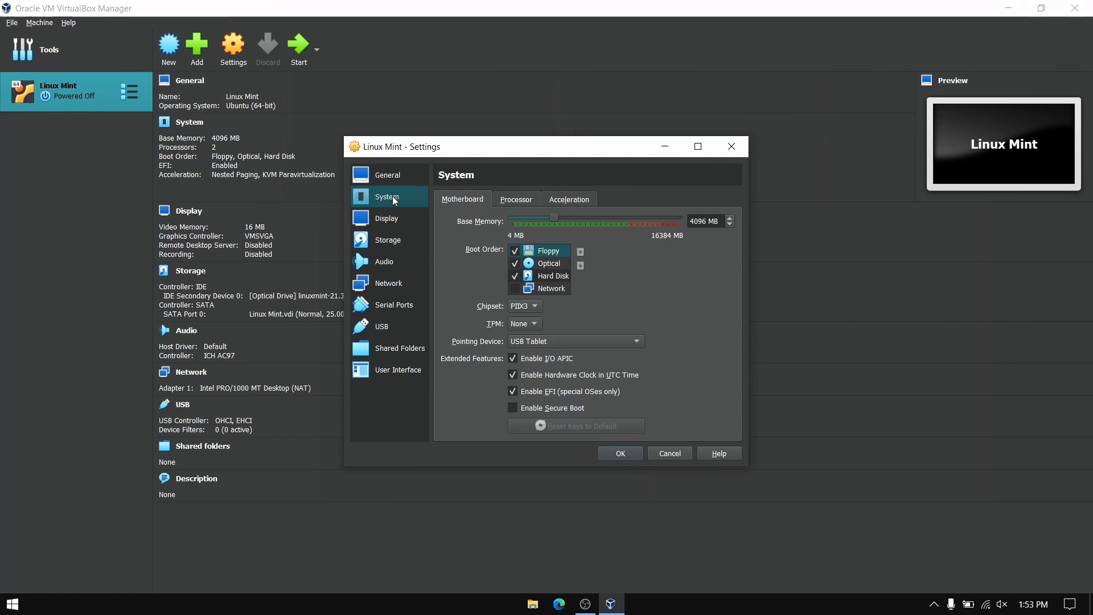
{"action": "left_click", "coordinate": [519, 202]}
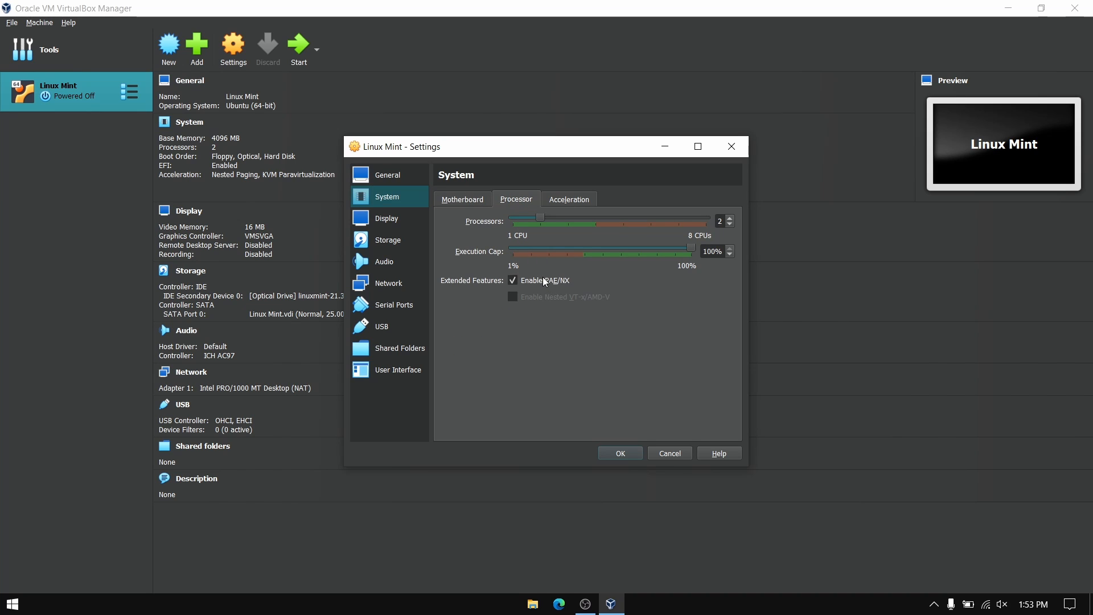
{"action": "left_click", "coordinate": [400, 222]}
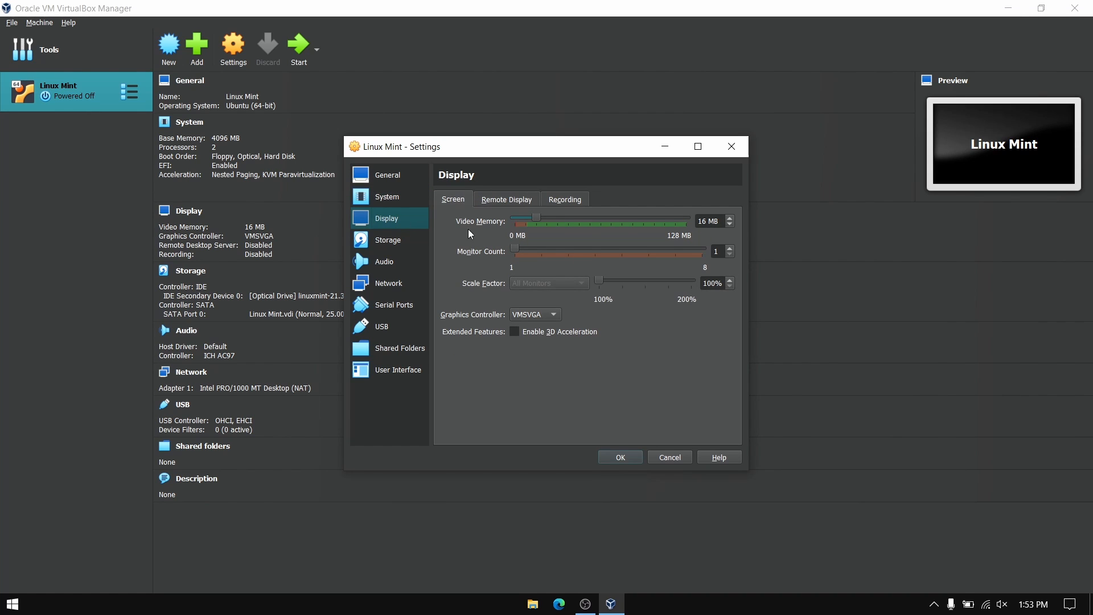
{"action": "left_click_drag", "start_coordinate": [542, 220], "coordinate": [681, 218]}
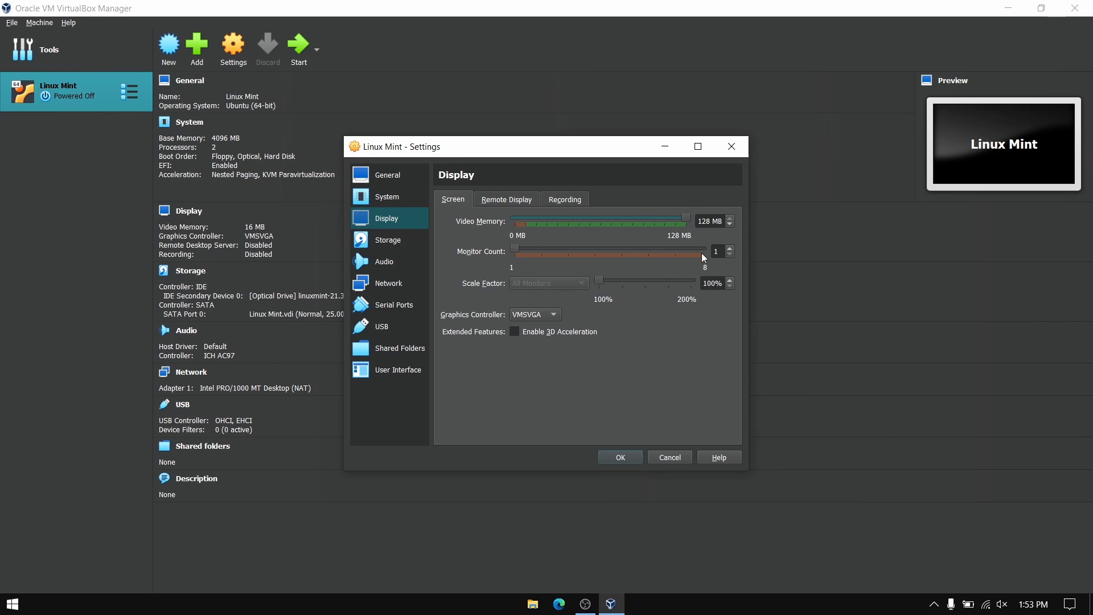
{"action": "left_click", "coordinate": [399, 349]}
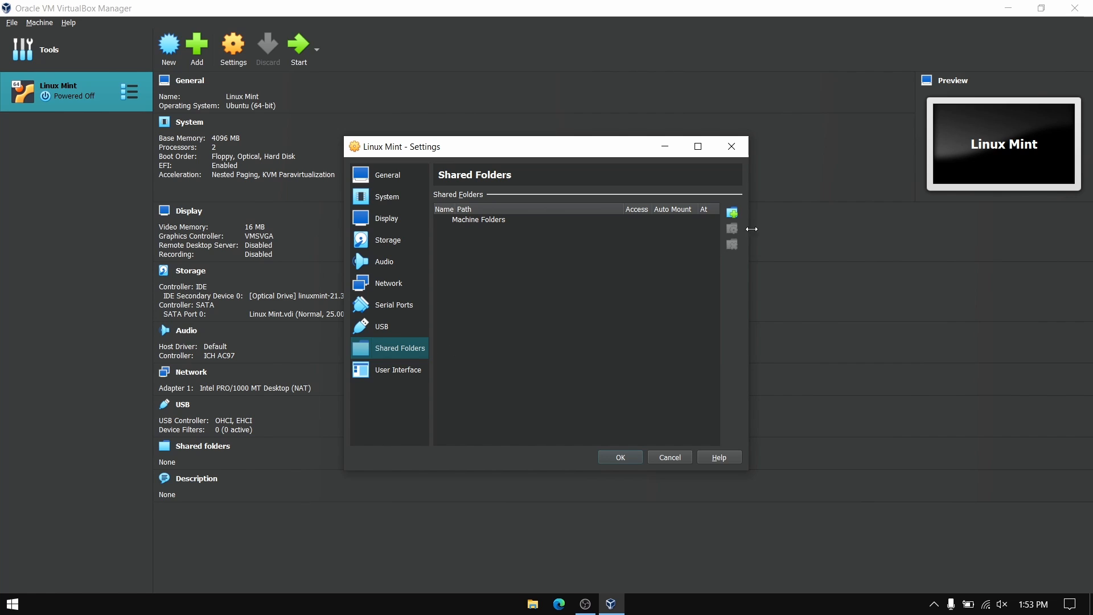
- Share the HOME (D:) drive as D_DRIVE with full access and auto-mount, and save the settings
{"action": "left_click", "coordinate": [732, 215]}
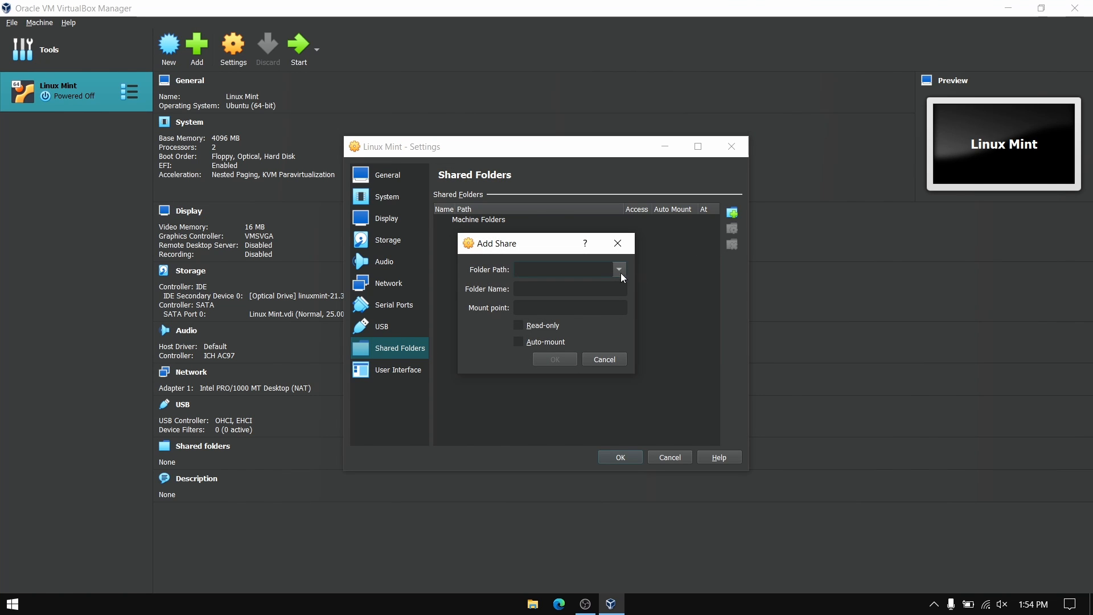
{"action": "left_click", "coordinate": [622, 276]}
{"action": "left_click", "coordinate": [588, 302]}
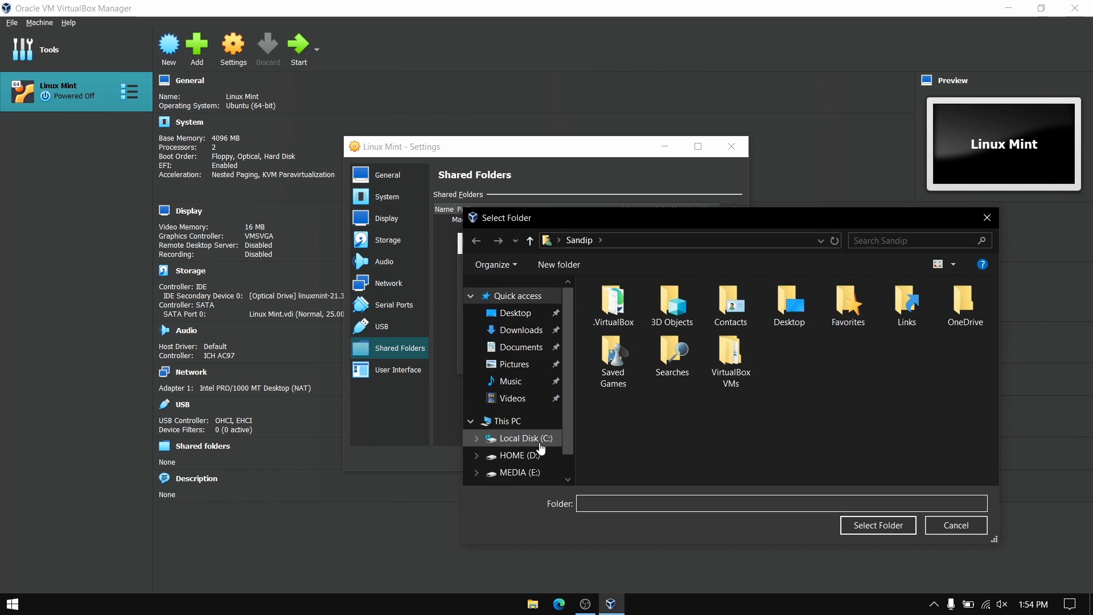
{"action": "scroll", "coordinate": [541, 450], "scroll_direction": "down", "scroll_amount": 1}
{"action": "left_click", "coordinate": [519, 427]}
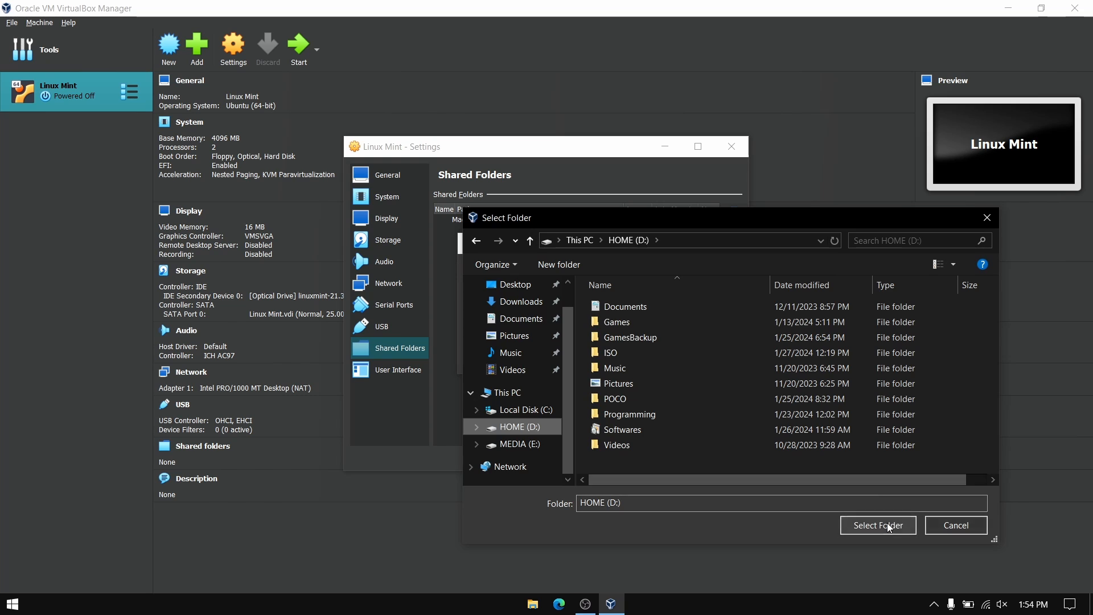
{"action": "left_click", "coordinate": [890, 528]}
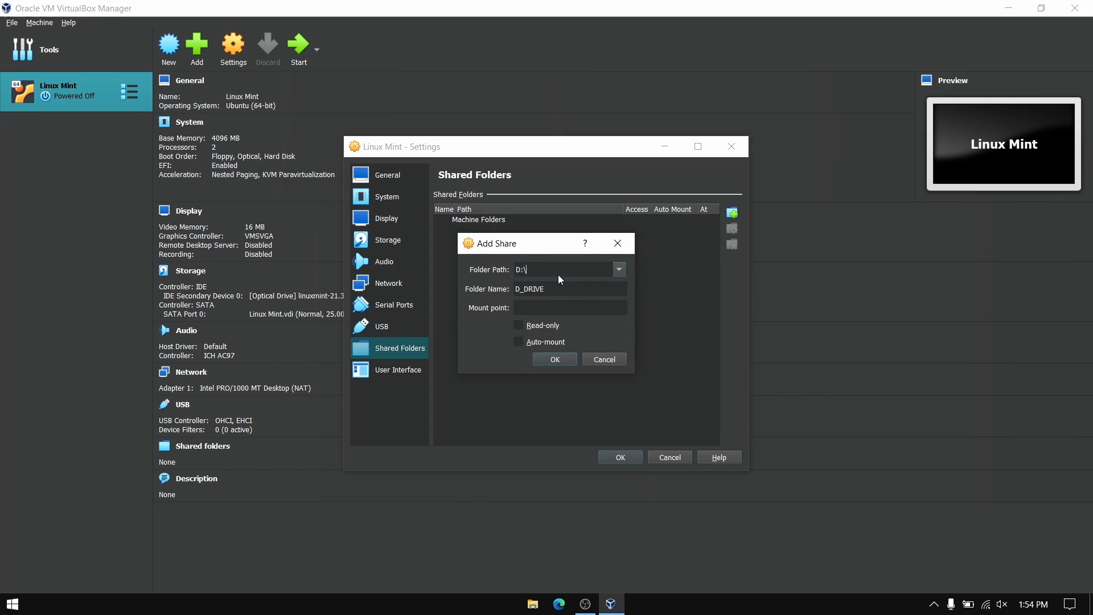
{"action": "left_click", "coordinate": [567, 362]}
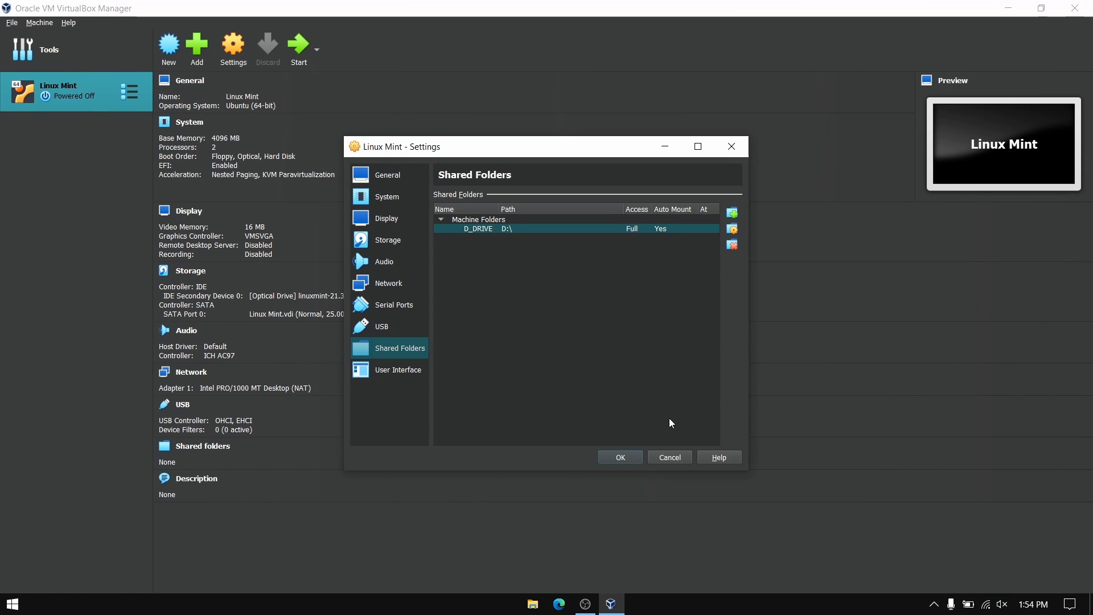
{"action": "left_click", "coordinate": [613, 459]}
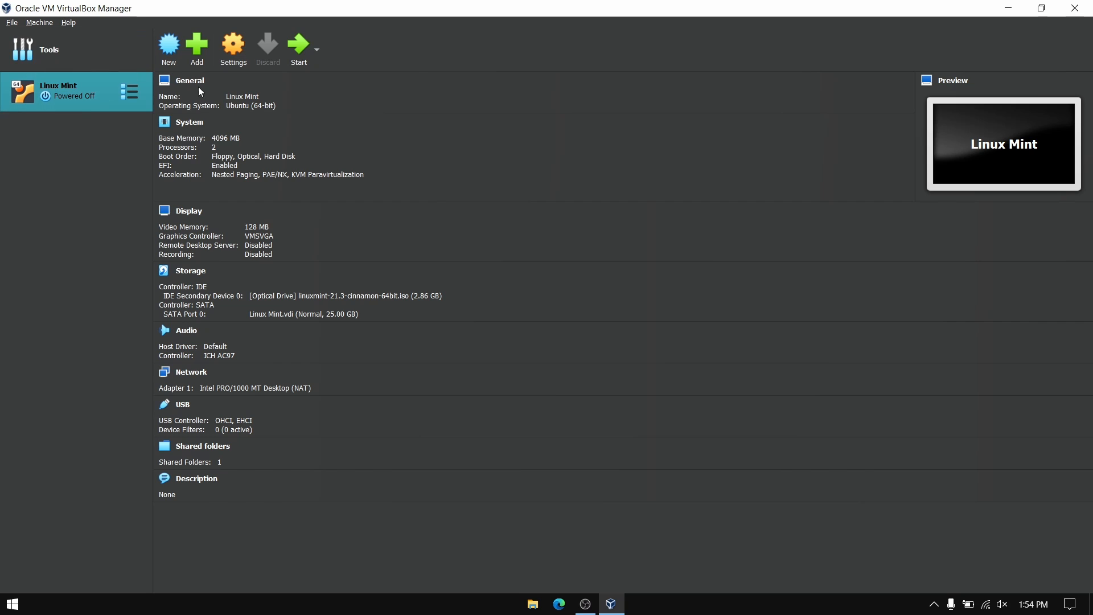
- Power on the Linux Mint virtual machine
{"action": "left_click", "coordinate": [309, 60]}
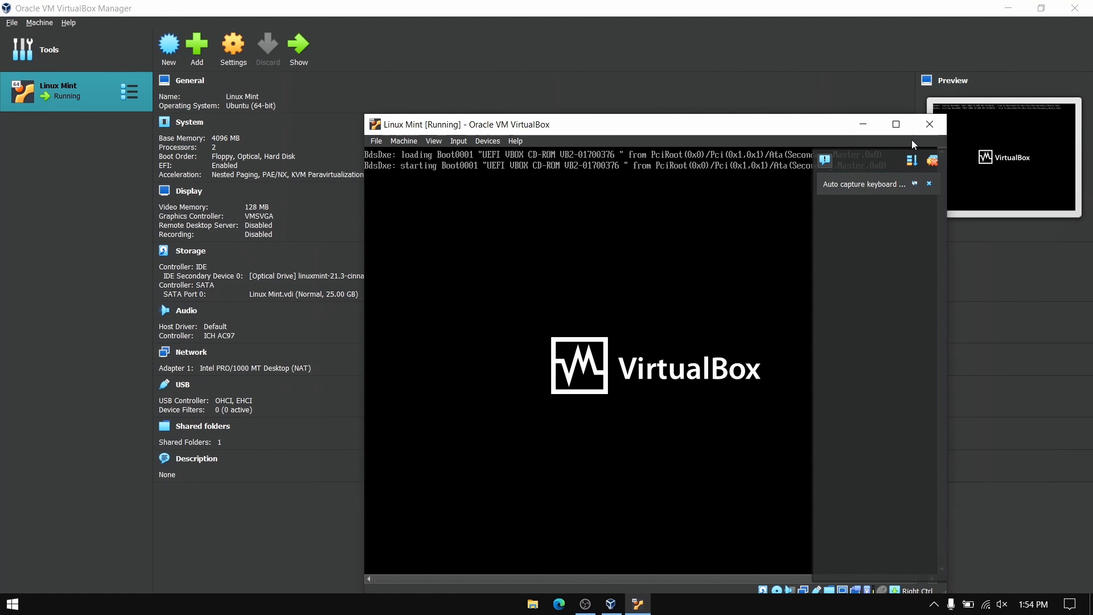
- Maximize the VM window, capture keyboard and mouse, and boot the Linux Mint 21.3 Cinnamon GRUB entry
{"action": "left_click", "coordinate": [906, 127]}
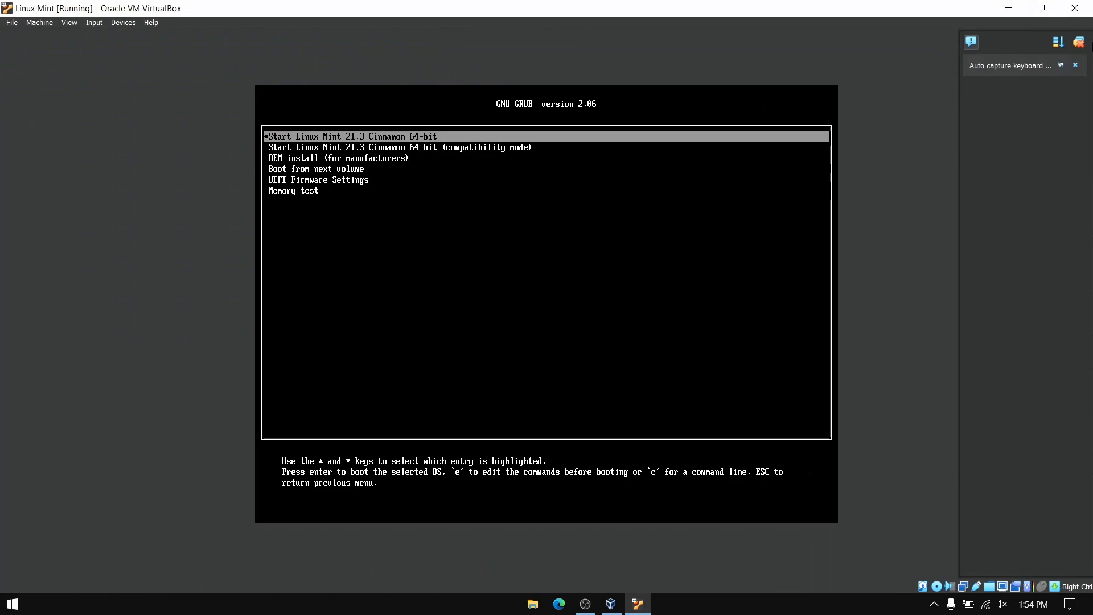
{"action": "left_click", "coordinate": [426, 349]}
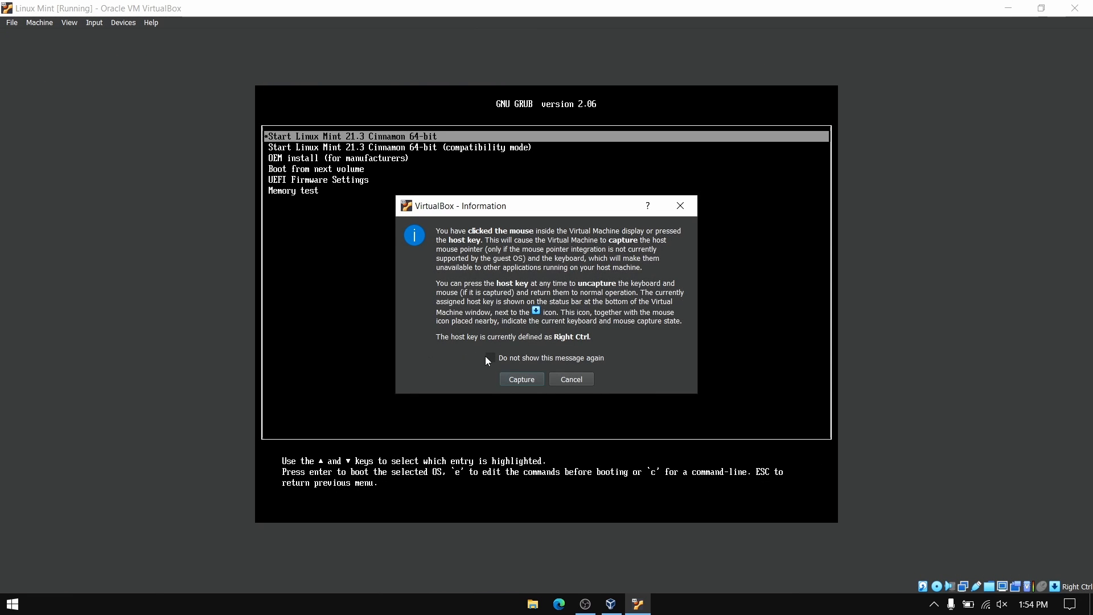
{"action": "left_click", "coordinate": [515, 380]}
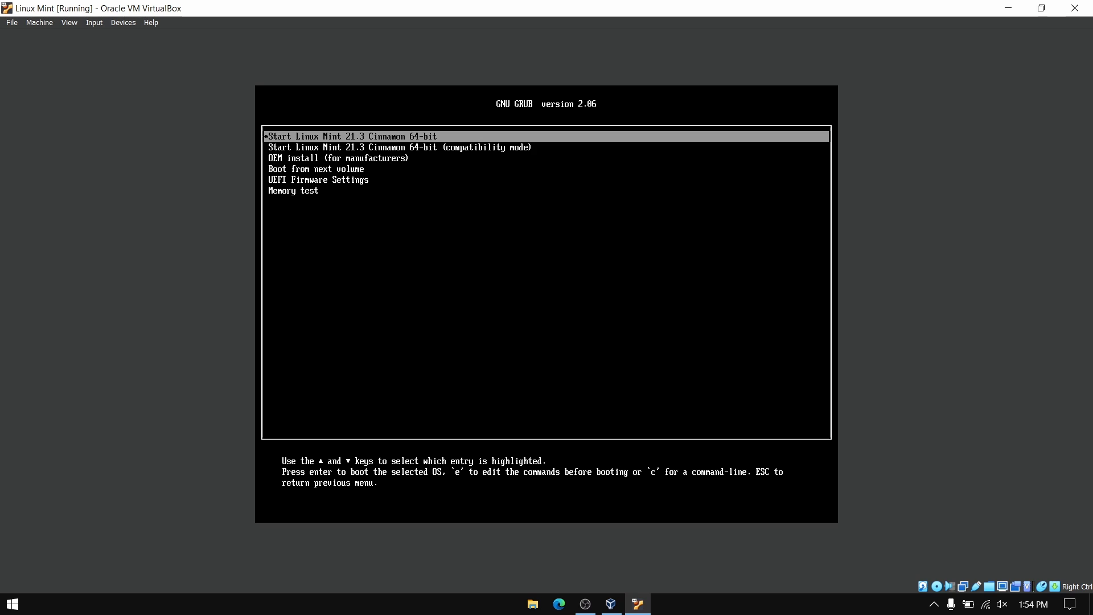
{"action": "key", "text": "Return"}
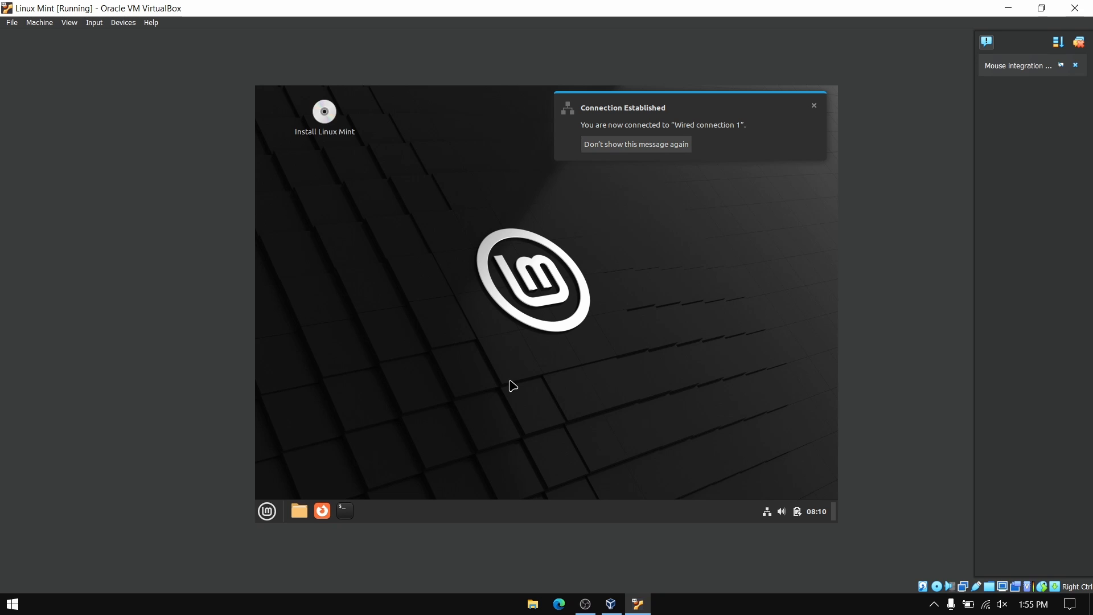
- Permanently dismiss the connection notice and start the Install Linux Mint desktop icon
{"action": "left_click", "coordinate": [639, 150]}
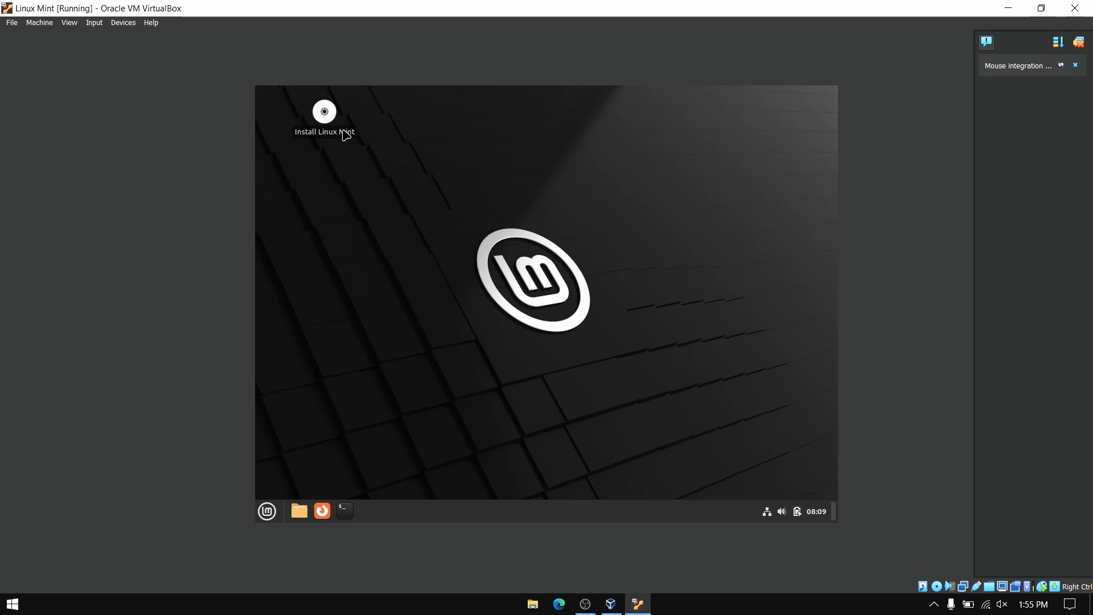
{"action": "left_click", "coordinate": [326, 117]}
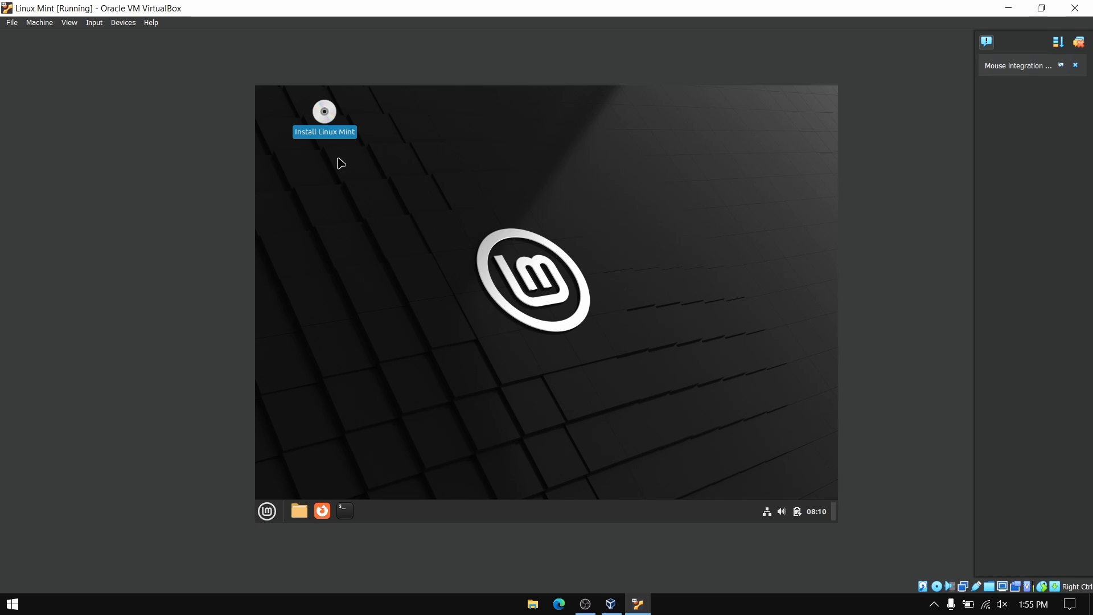
{"action": "left_click", "coordinate": [384, 164]}
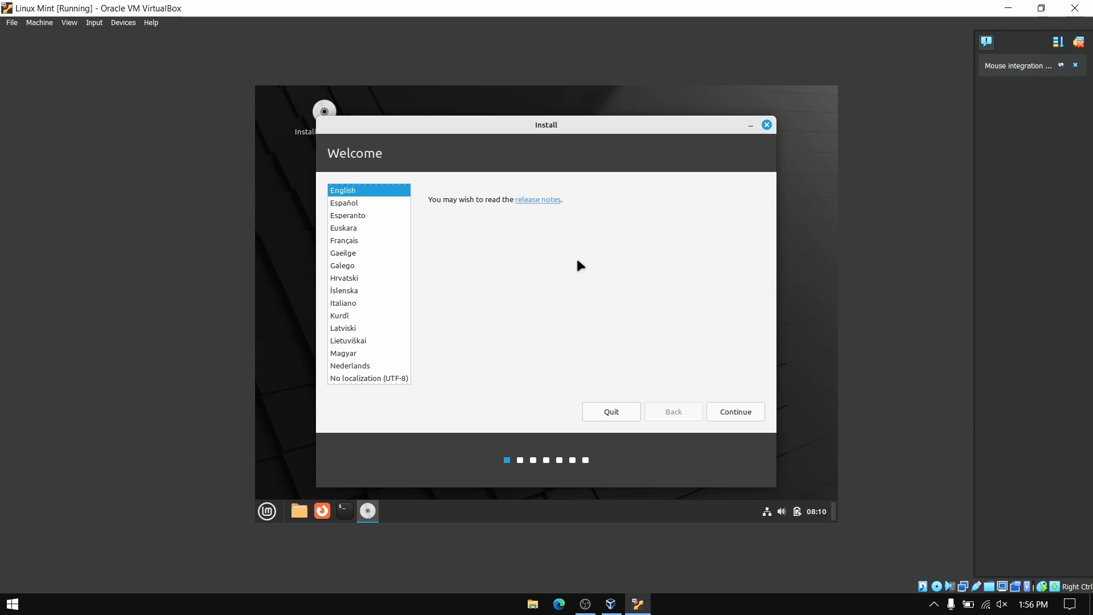
- Keep English with the English (US) keyboard layout and choose to install multimedia codecs
{"action": "left_click", "coordinate": [722, 411]}
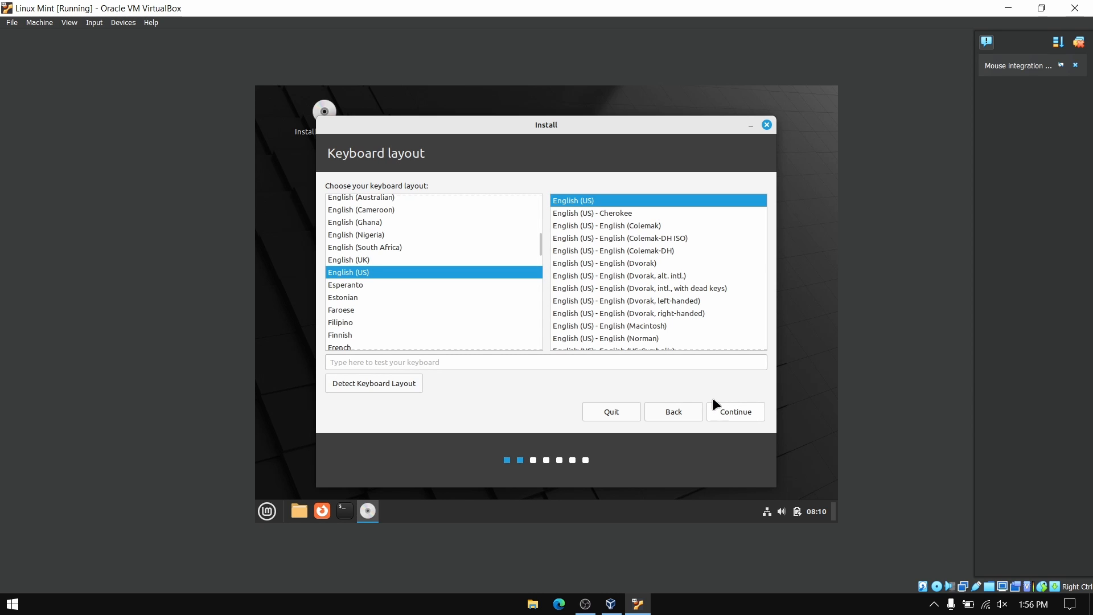
{"action": "left_click", "coordinate": [719, 414]}
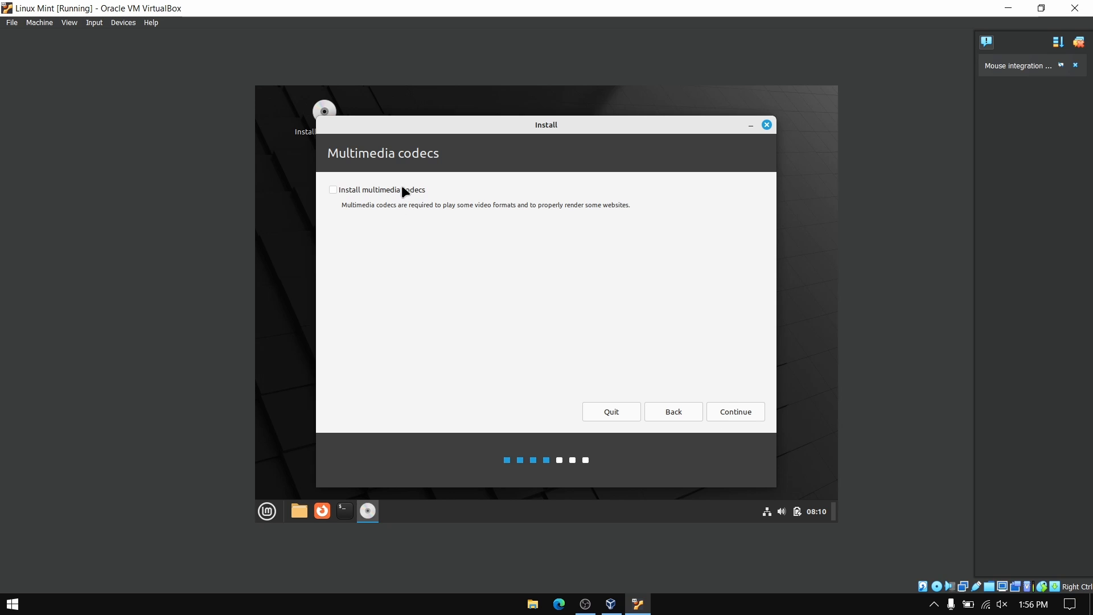
{"action": "left_click", "coordinate": [401, 188]}
{"action": "left_click", "coordinate": [746, 412]}
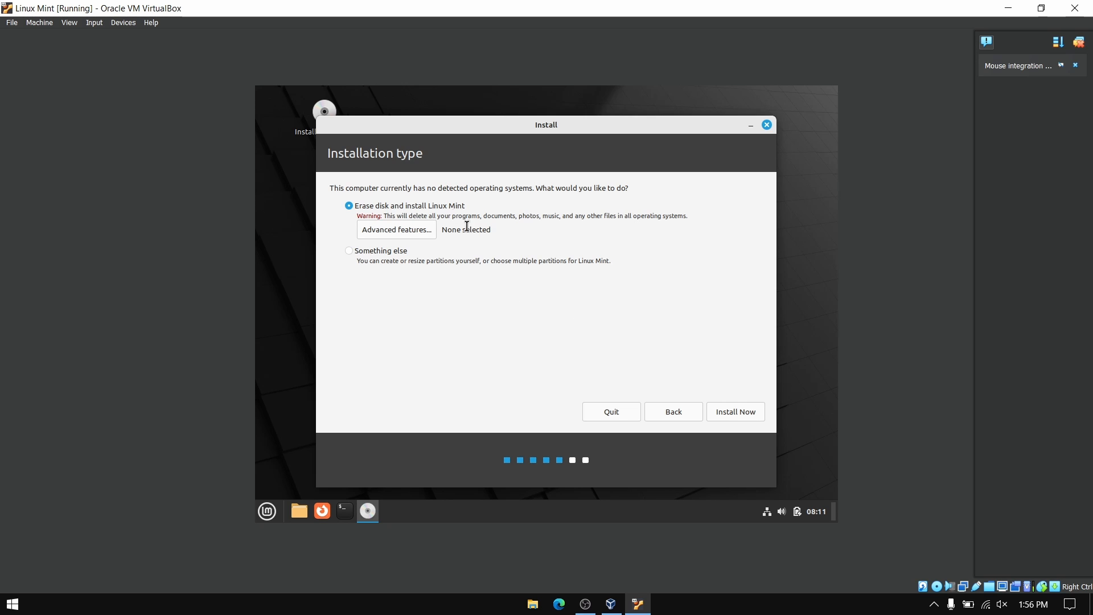
- Install with Erase disk and confirm writing the partition changes to disk
{"action": "left_click", "coordinate": [739, 414]}
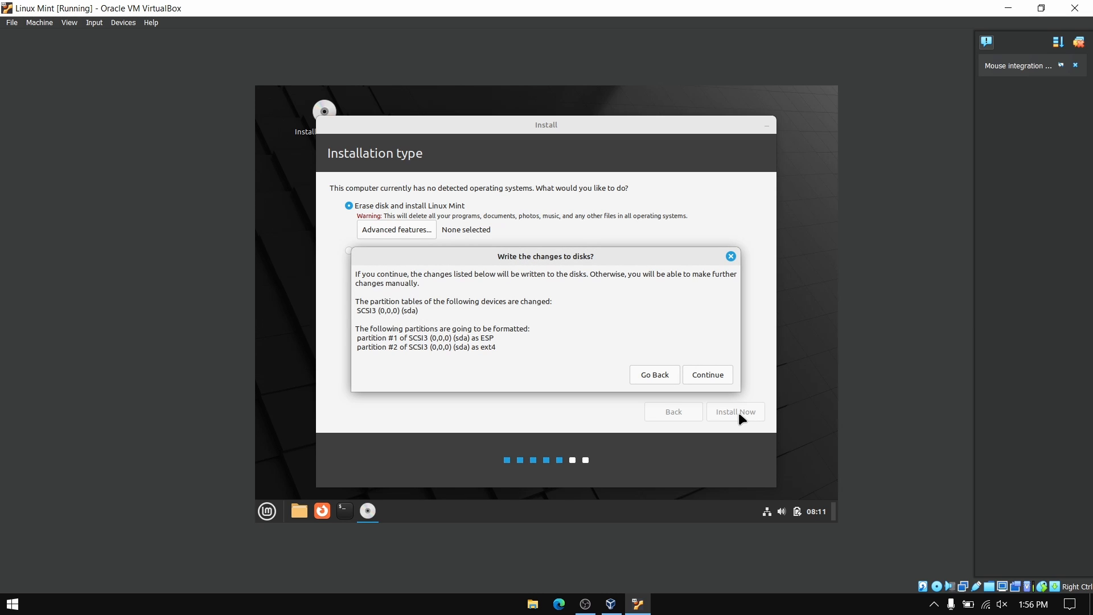
{"action": "left_click", "coordinate": [713, 374]}
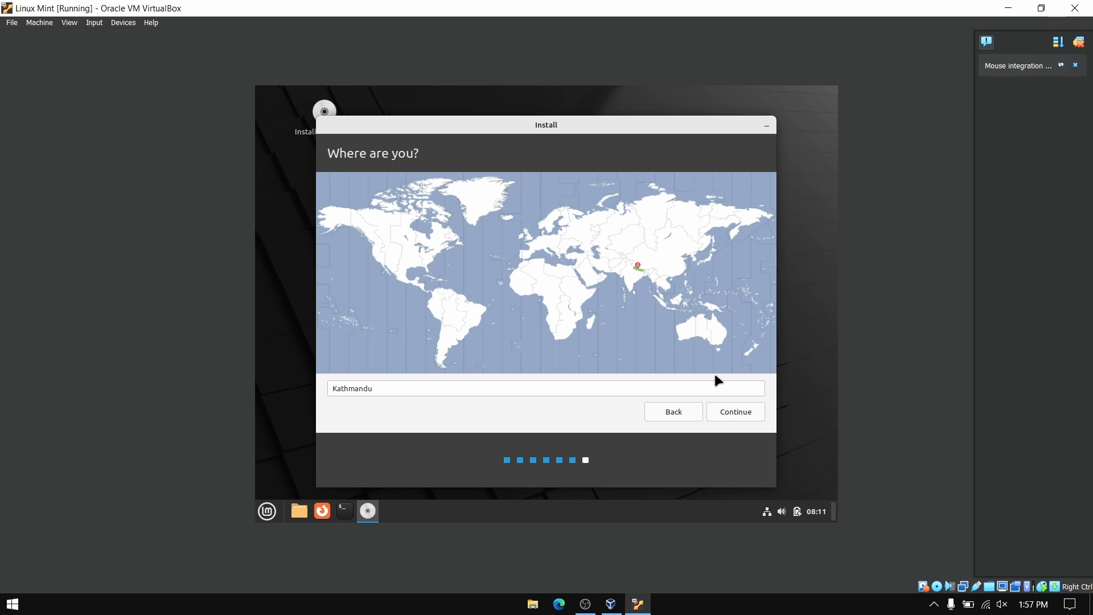
- Enter the user's name and an account password with confirmation, then proceed with the installation
{"action": "left_click", "coordinate": [742, 409]}
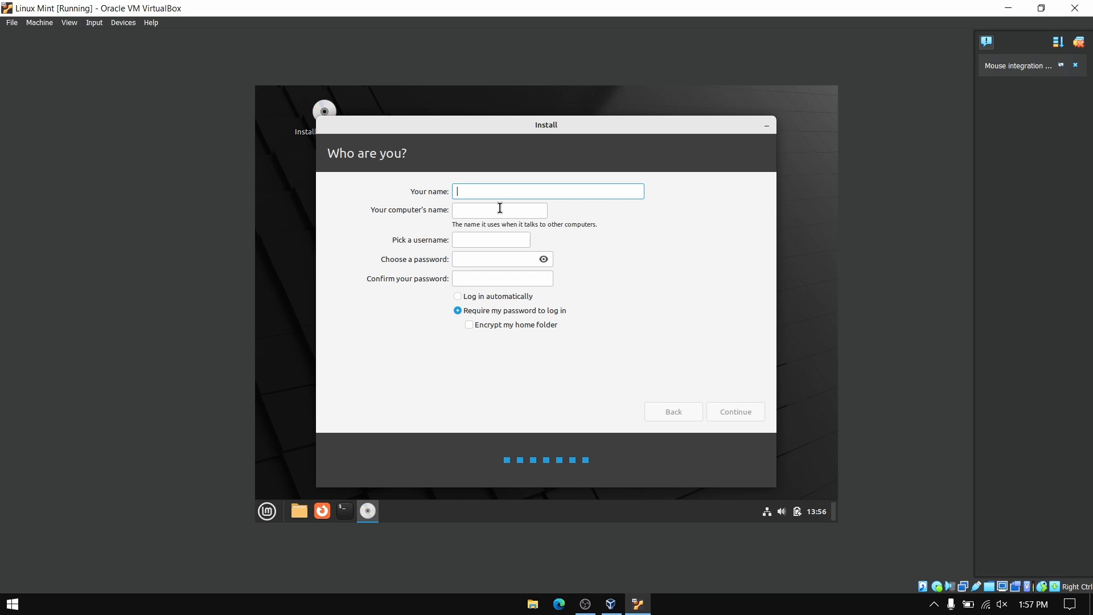
{"action": "type", "text": "Sandip"}
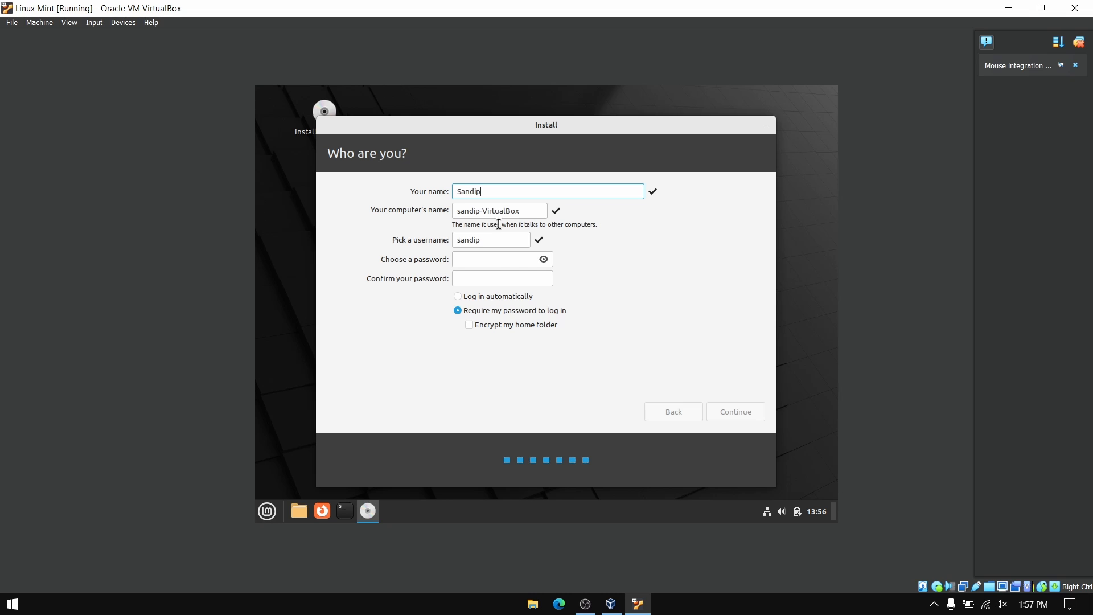
{"action": "left_click", "coordinate": [505, 259]}
{"action": "type", "text": "123"}
{"action": "left_click", "coordinate": [510, 276]}
{"action": "type", "text": "123"}
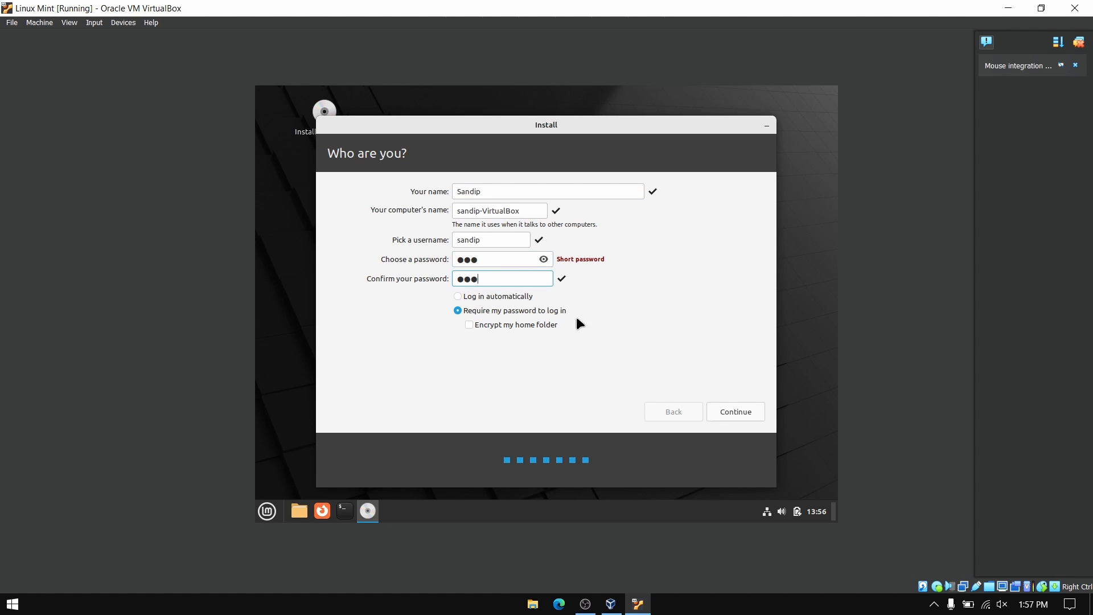
{"action": "left_click", "coordinate": [735, 412]}
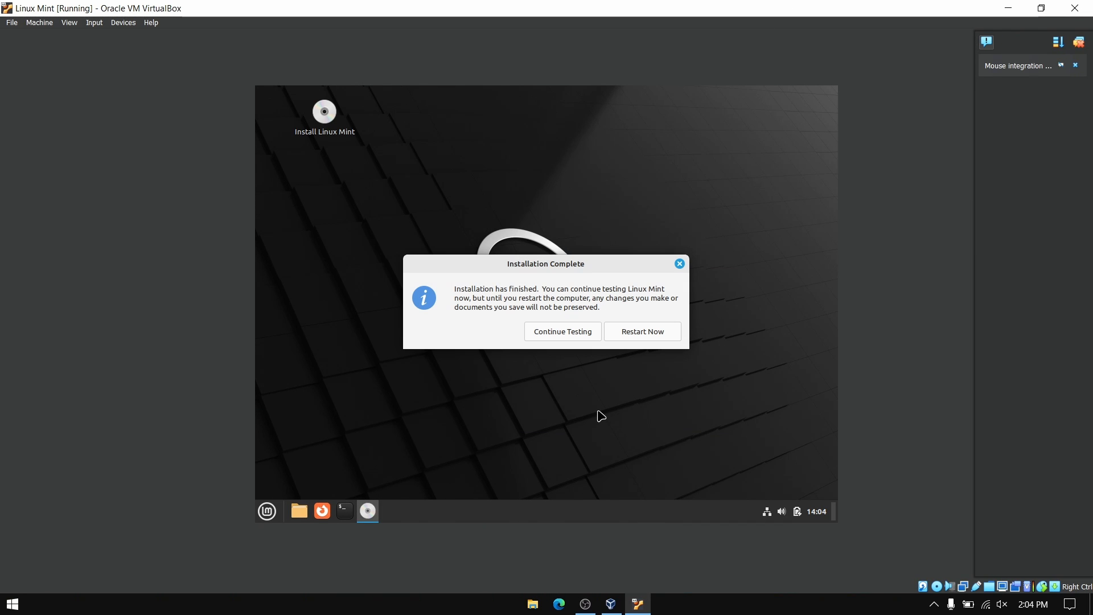
- Restart into the installed system, confirming the installation medium is removed
{"action": "left_click", "coordinate": [636, 330]}
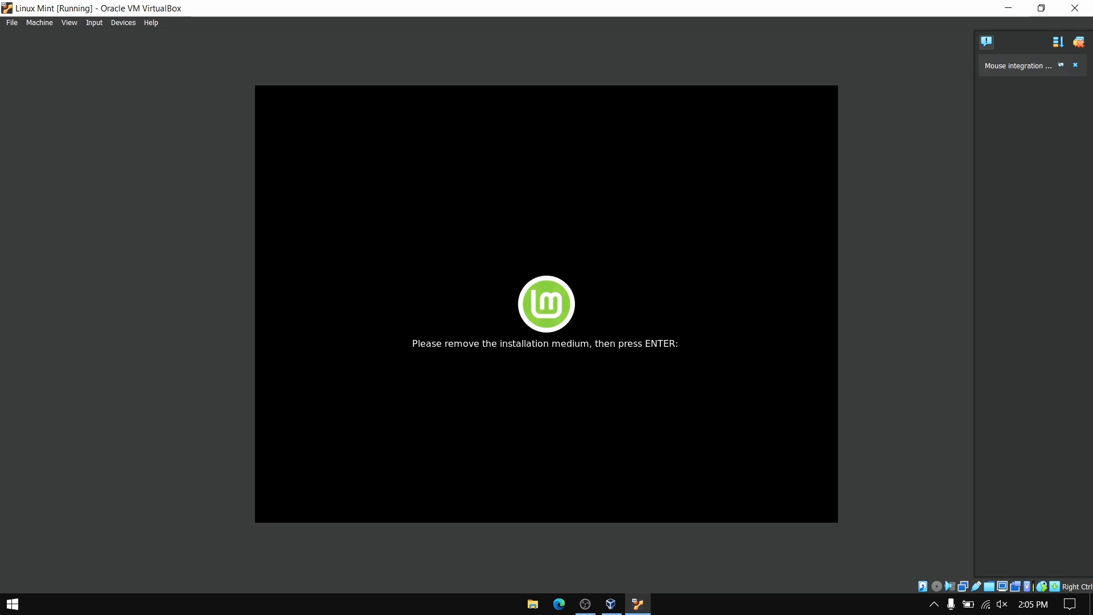
{"action": "key", "text": "Return"}
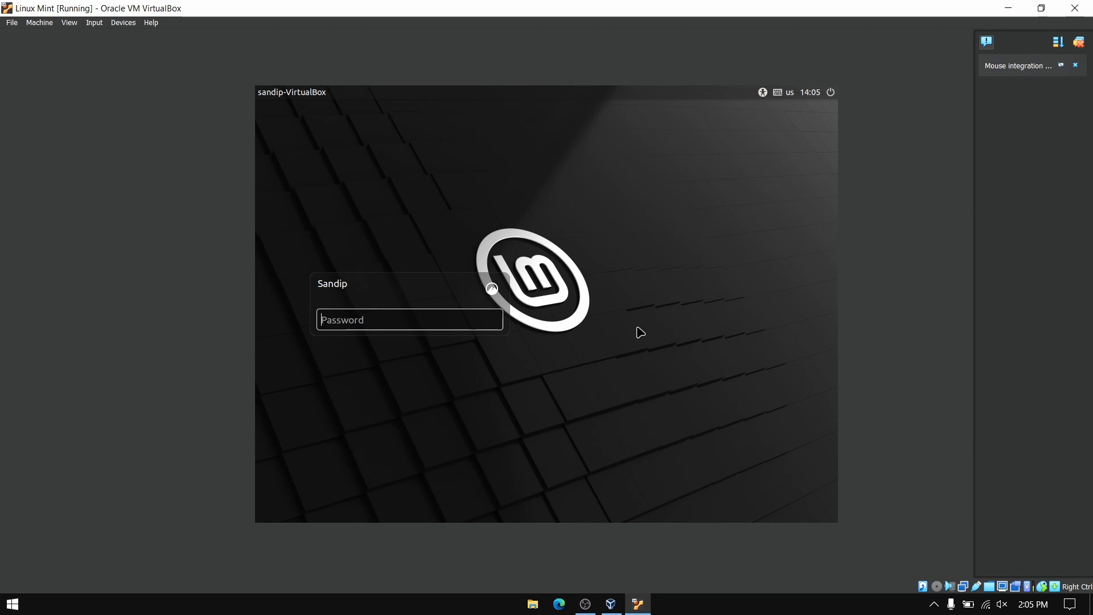
- Log in with the account password, untick 'Show this dialog at startup', and close Welcome
{"action": "type", "text": "**"}
{"action": "key", "text": "Return"}
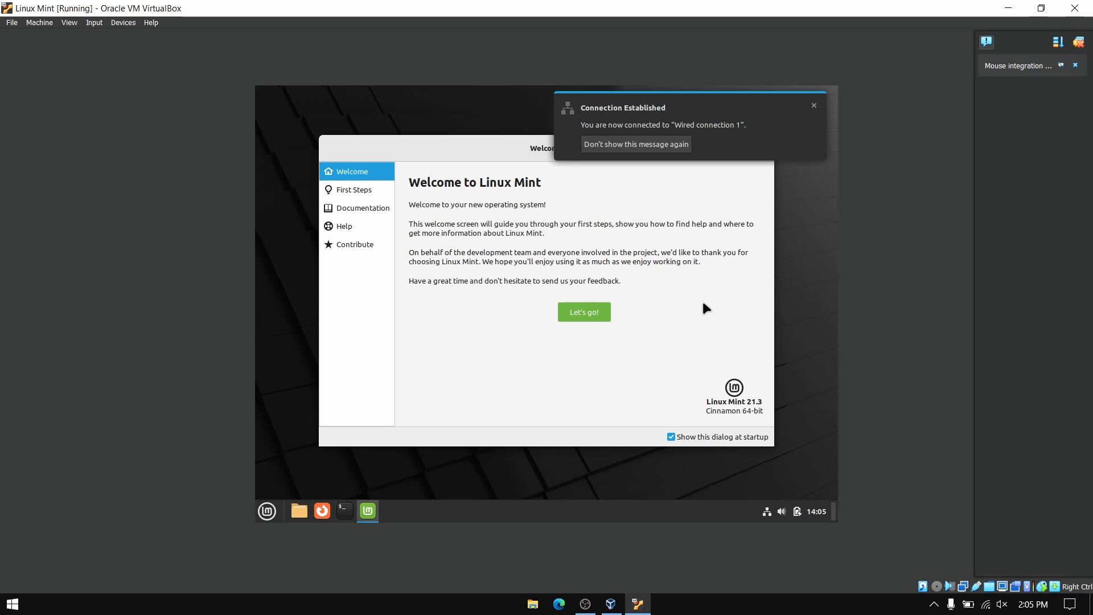
{"action": "left_click", "coordinate": [670, 437]}
{"action": "left_click", "coordinate": [764, 148]}
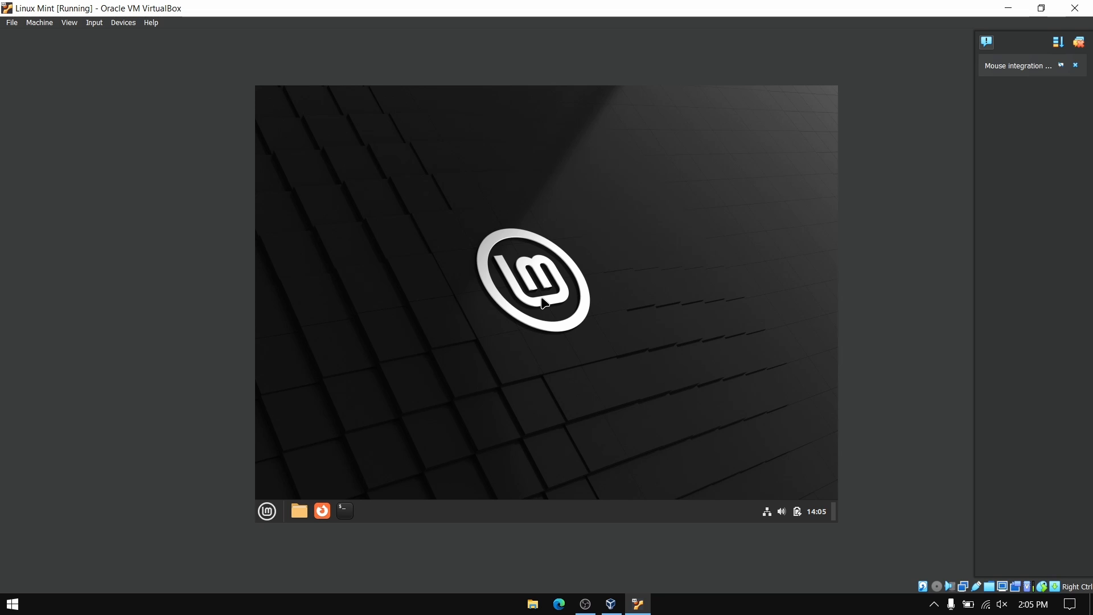
- Insert the Guest Additions CD image and copy all files from the VBox_GAs disc
{"action": "left_click", "coordinate": [125, 23]}
{"action": "left_click", "coordinate": [141, 134]}
{"action": "left_click", "coordinate": [297, 508]}
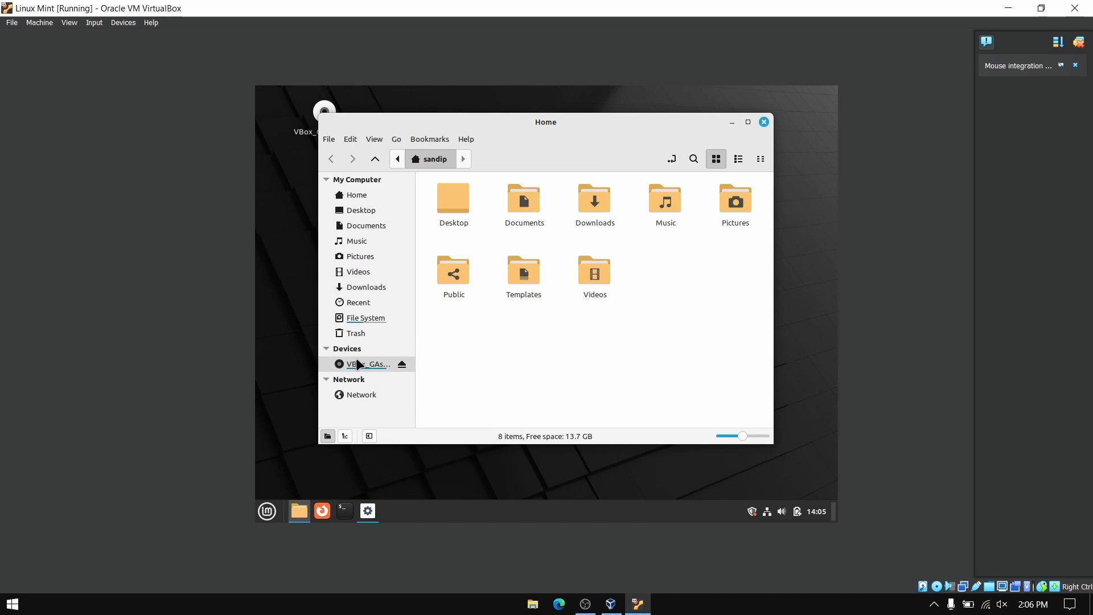
{"action": "left_click", "coordinate": [357, 364]}
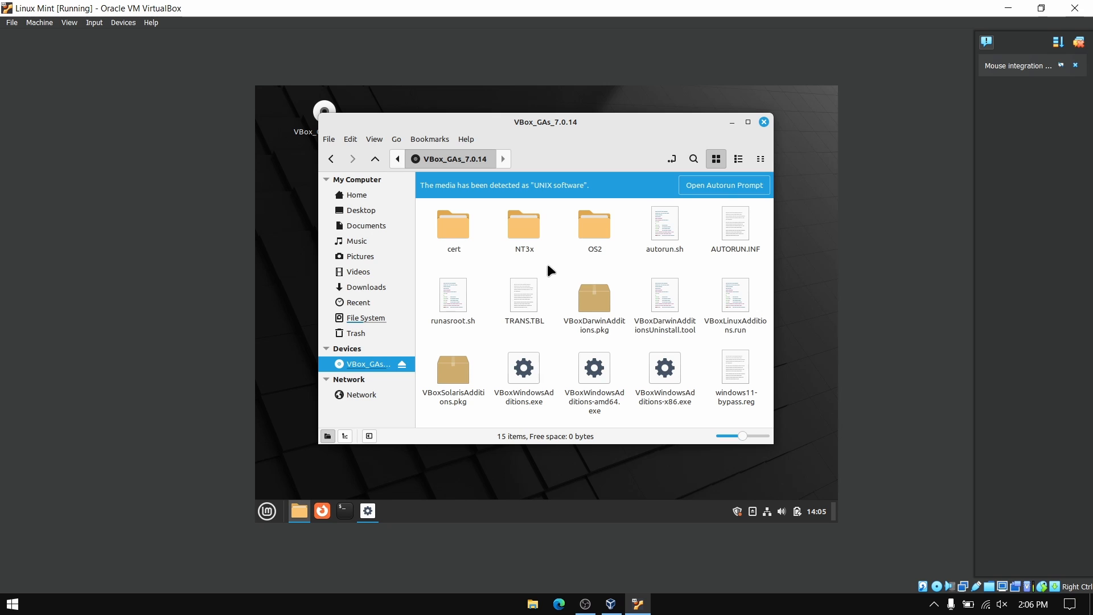
{"action": "key", "text": "ctrl+a"}
{"action": "key", "text": "ctrl+c"}
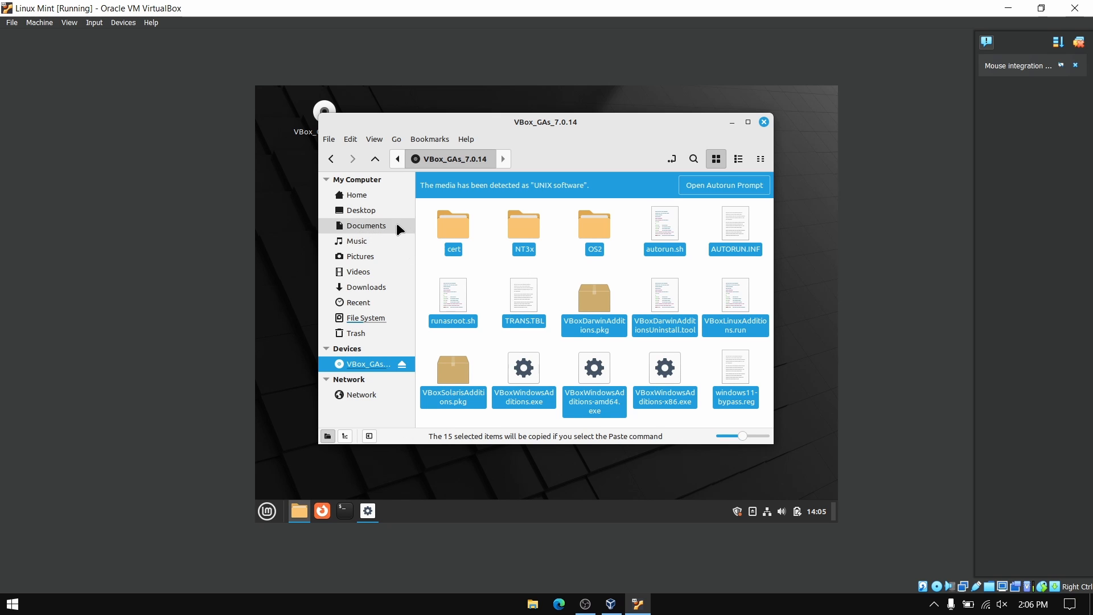
- Paste the copied disc files into the Downloads folder
{"action": "left_click", "coordinate": [383, 287]}
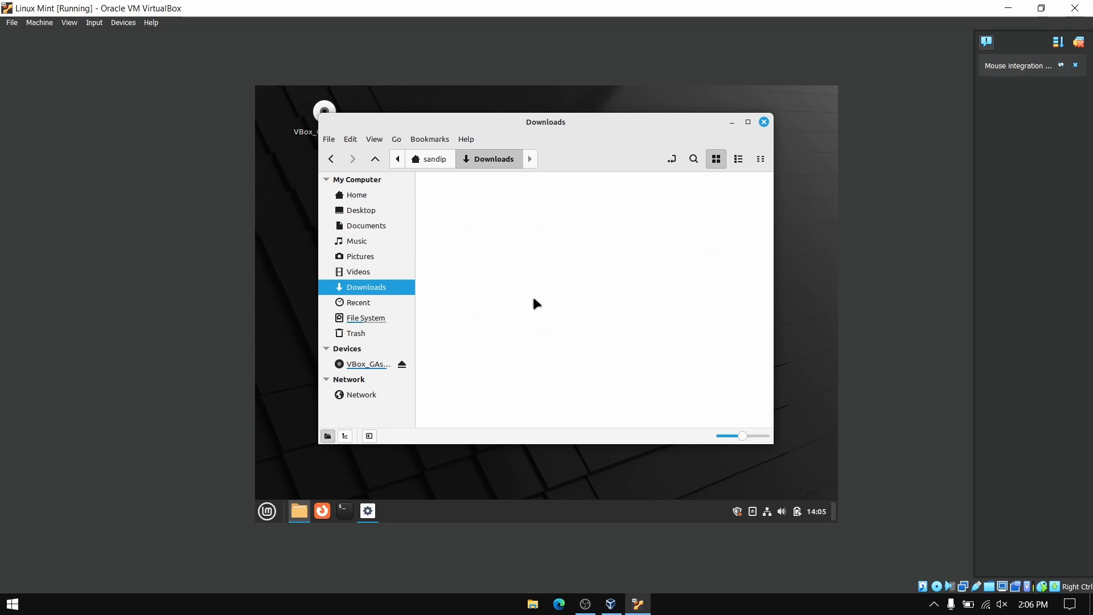
{"action": "right_click", "coordinate": [534, 302]}
{"action": "left_click", "coordinate": [590, 420]}
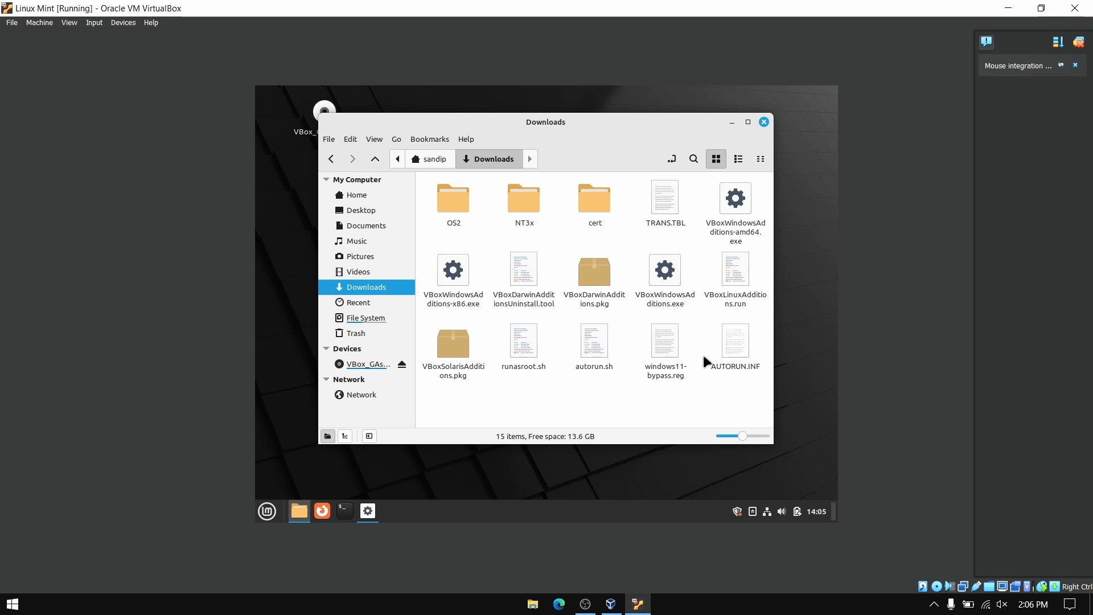
{"action": "right_click", "coordinate": [659, 396]}
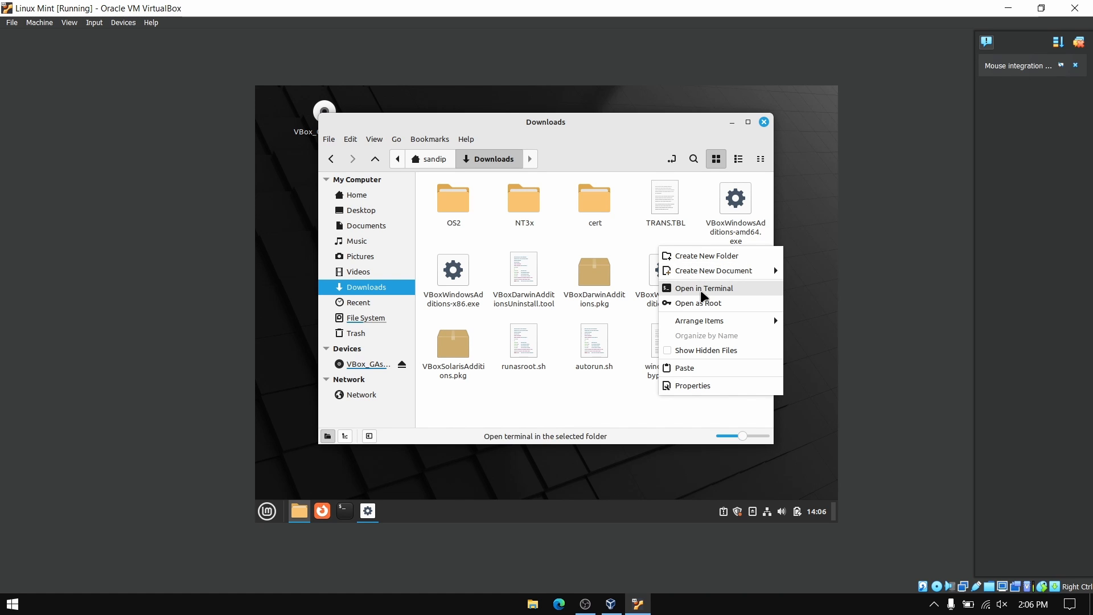
- In a Downloads terminal, make VBoxLinuxAdditions.run executable with chmod +x
{"action": "left_click", "coordinate": [700, 289]}
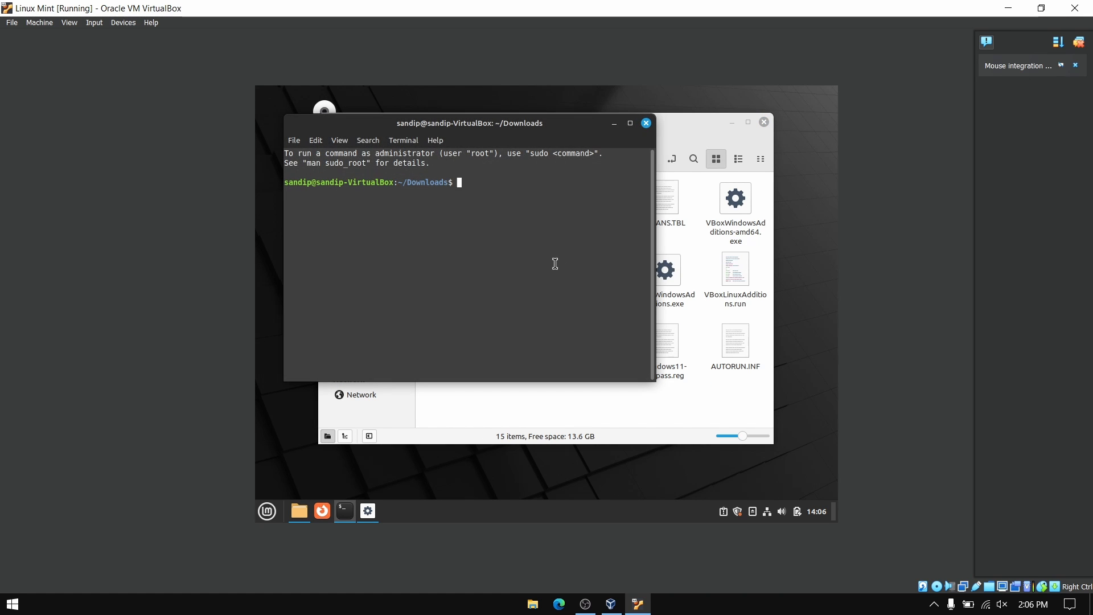
{"action": "type", "text": "chmod +x VBoxL"}
{"action": "key", "text": "Tab"}
{"action": "key", "text": "Return"}
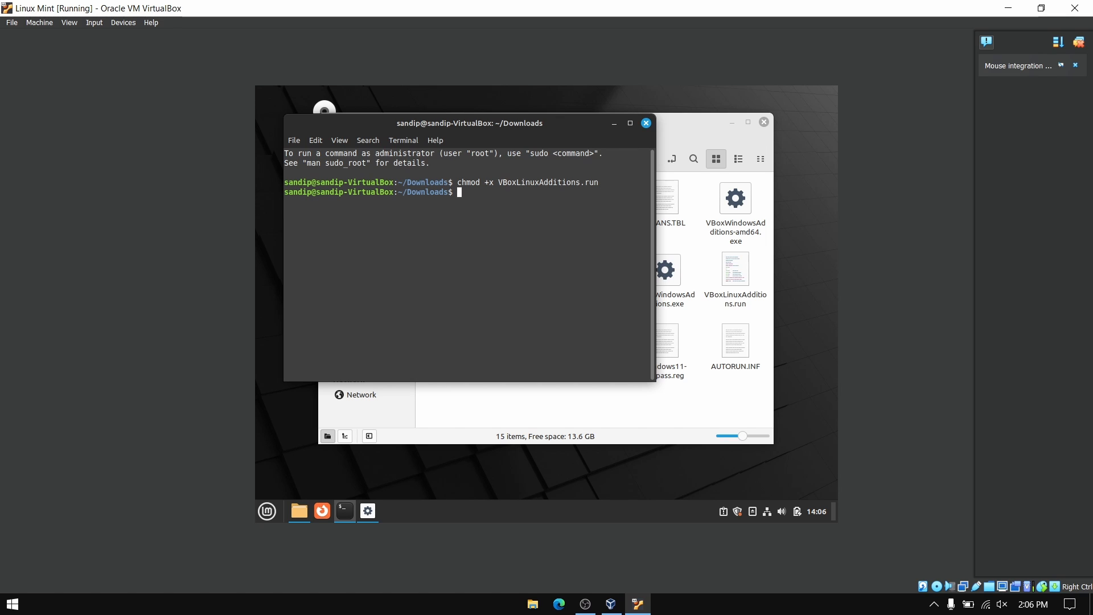
- Run ./VBoxLinuxAdditions.run with sudo, entering the administrator password
{"action": "type", "text": "./V"}
{"action": "key", "text": "Tab"}
{"action": "key", "text": "Return"}
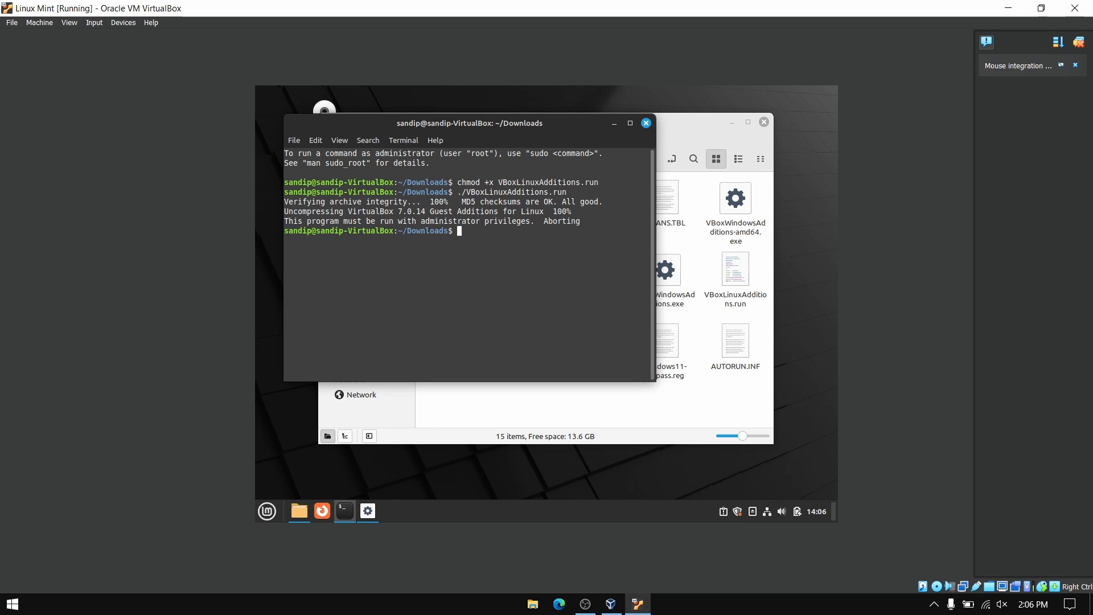
{"action": "key", "text": "Up"}
{"action": "key", "text": "Left"}
{"action": "key", "text": "Left"}
{"action": "key", "text": "Left"}
{"action": "key", "text": "Left"}
{"action": "key", "text": "Left"}
{"action": "key", "text": "Left"}
{"action": "key", "text": "Left"}
{"action": "key", "text": "Left"}
{"action": "key", "text": "Left"}
{"action": "key", "text": "Left"}
{"action": "key", "text": "Left"}
{"action": "key", "text": "Left"}
{"action": "key", "text": "Left"}
{"action": "key", "text": "Left"}
{"action": "key", "text": "Left"}
{"action": "key", "text": "Left"}
{"action": "key", "text": "Left"}
{"action": "key", "text": "Left"}
{"action": "key", "text": "Left"}
{"action": "key", "text": "Left"}
{"action": "type", "text": "sudo"}
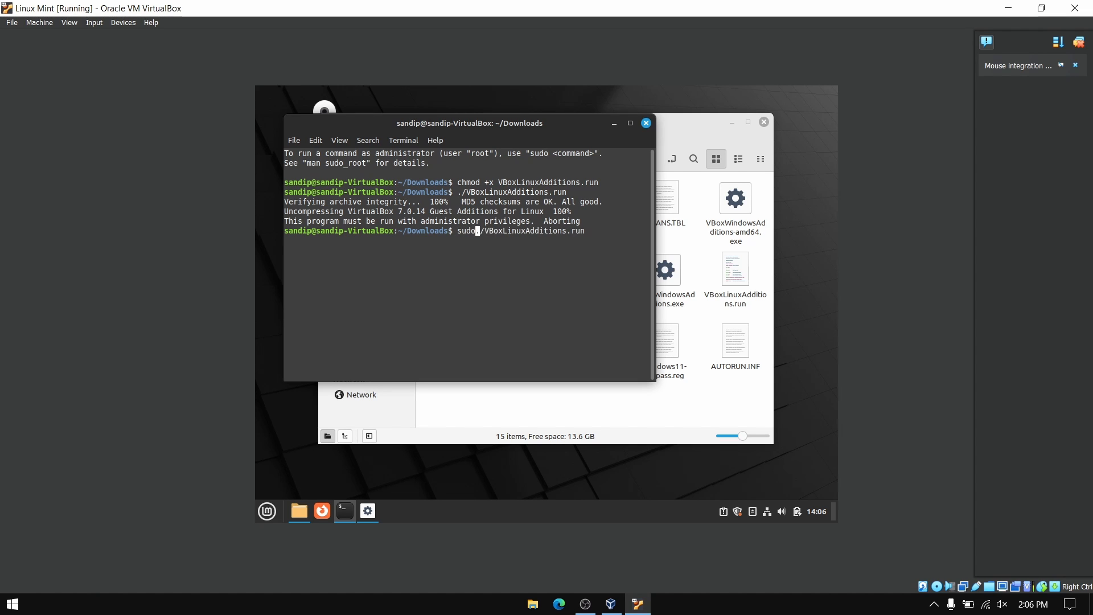
{"action": "key", "text": "Return"}
{"action": "type", "text": "****"}
{"action": "key", "text": "Return"}
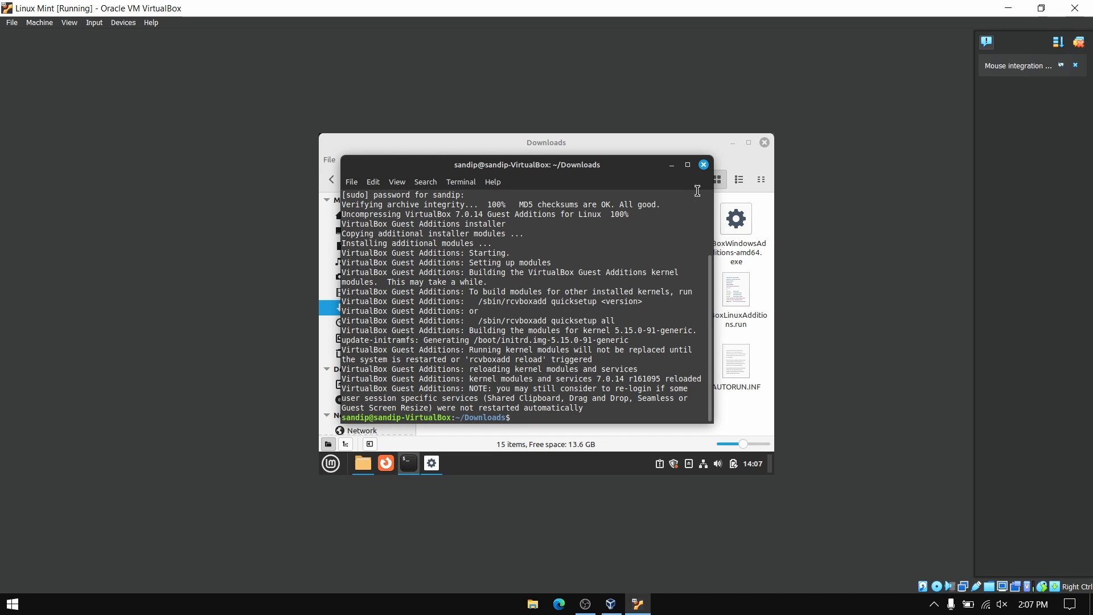
- Close the terminal and Downloads windows and cancel the disc's autorun prompt
{"action": "left_click", "coordinate": [704, 166]}
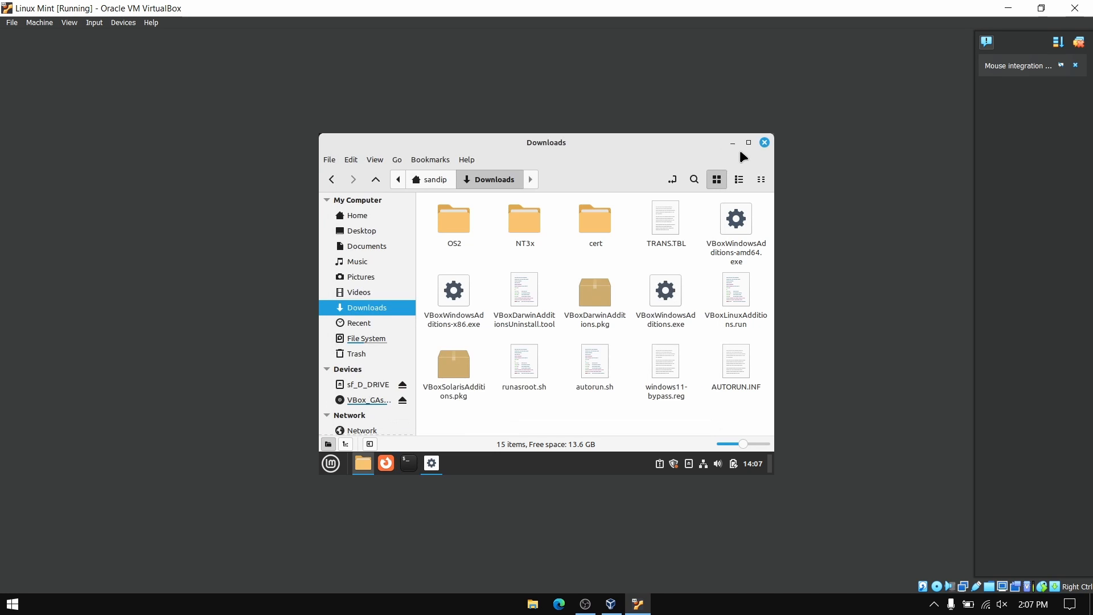
{"action": "left_click", "coordinate": [764, 143]}
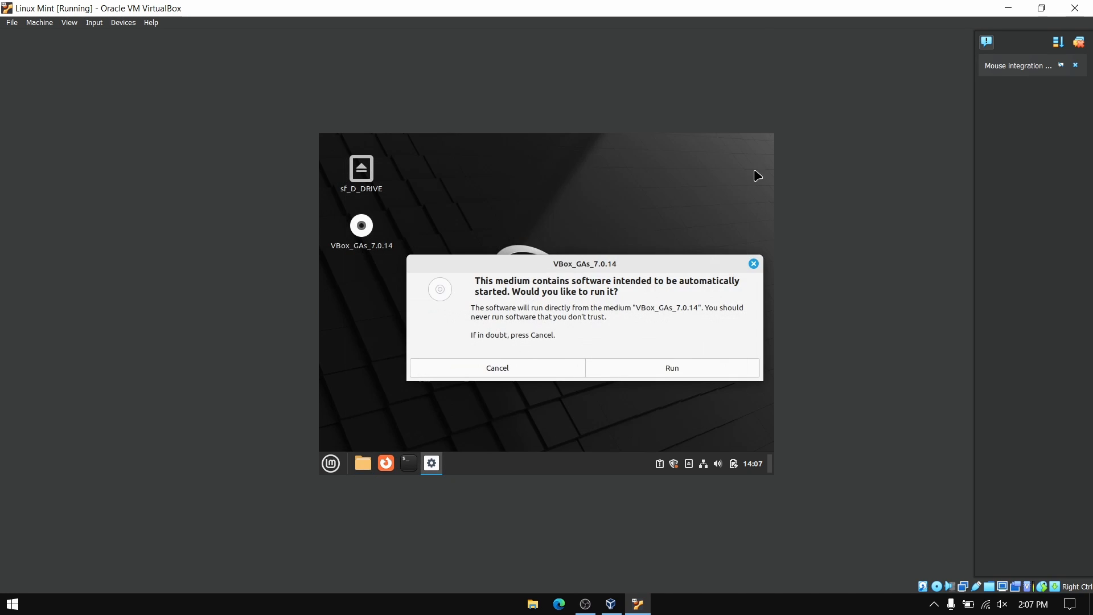
{"action": "left_click", "coordinate": [754, 264]}
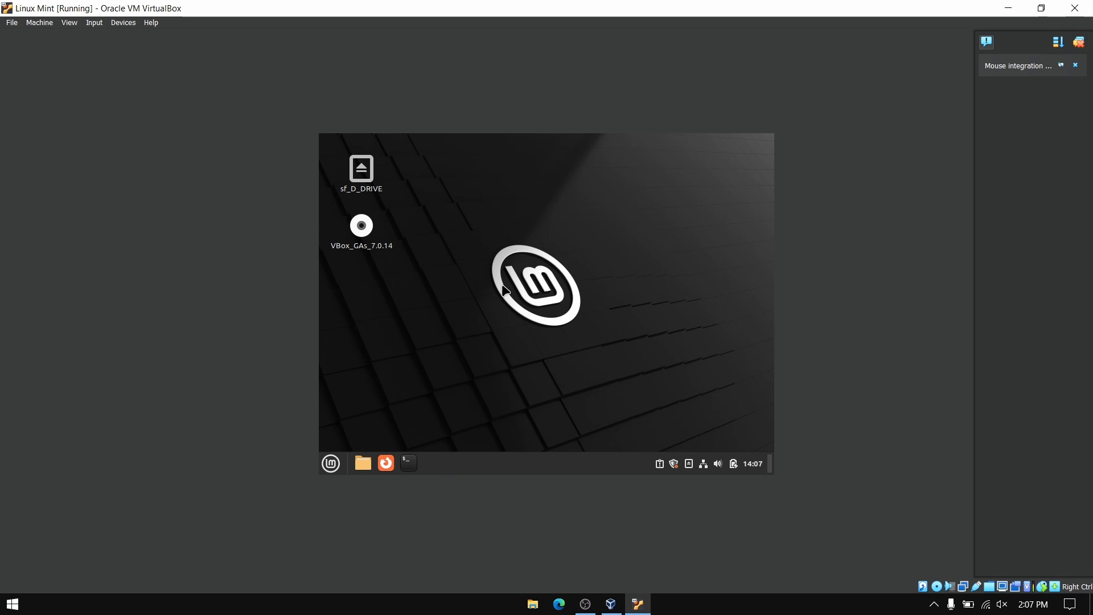
- Tick View > Auto-resize Guest Display and close the notification panel on the right
{"action": "left_click", "coordinate": [128, 23]}
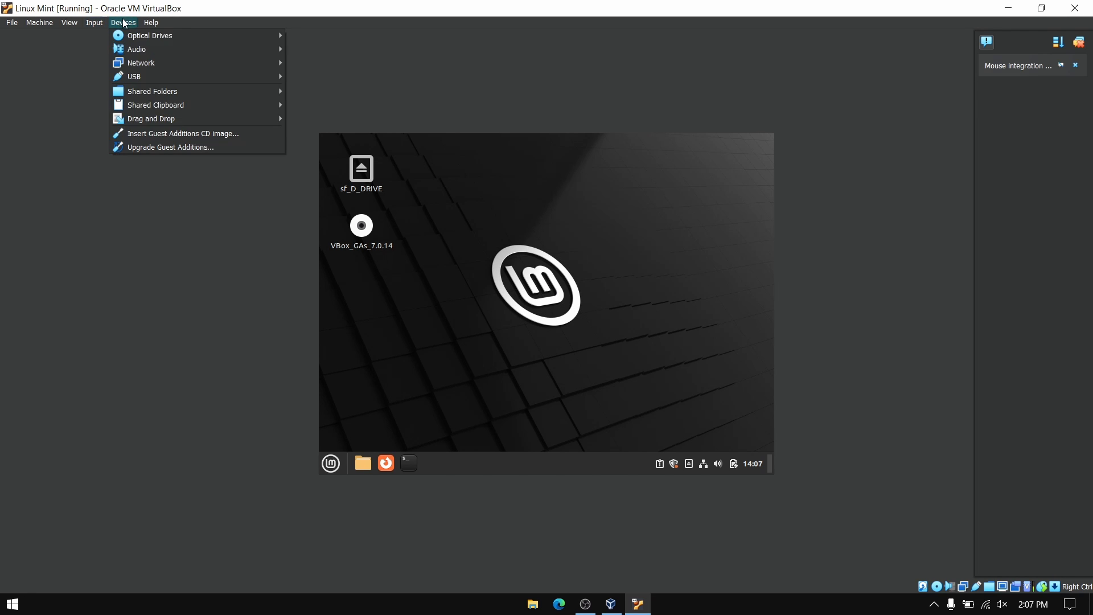
{"action": "mouse_move", "coordinate": [61, 26]}
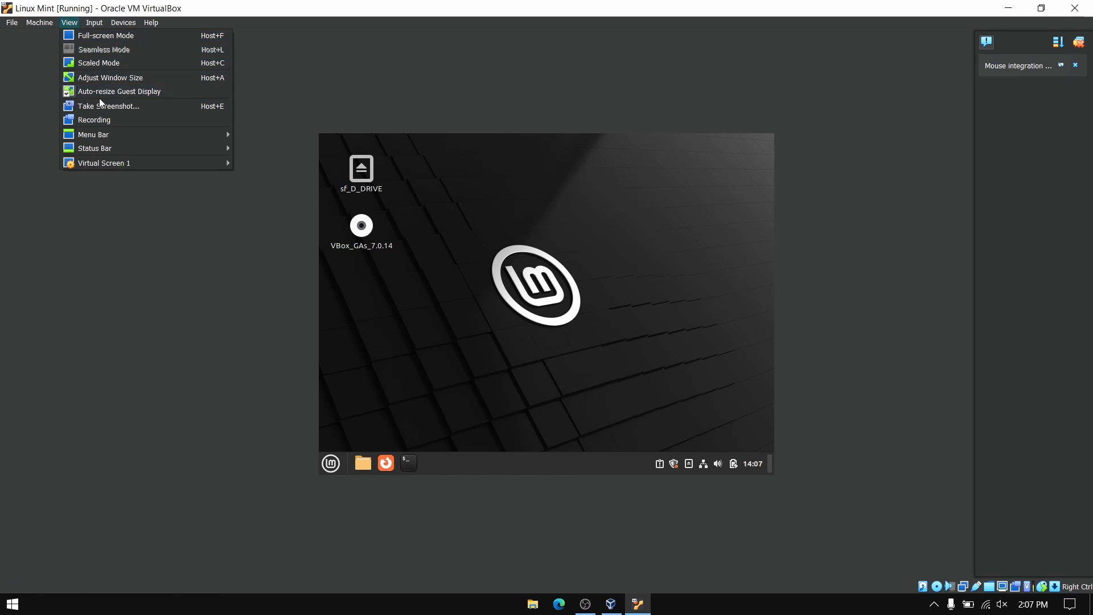
{"action": "left_click", "coordinate": [159, 92]}
{"action": "left_click", "coordinate": [66, 26]}
{"action": "left_click", "coordinate": [92, 90]}
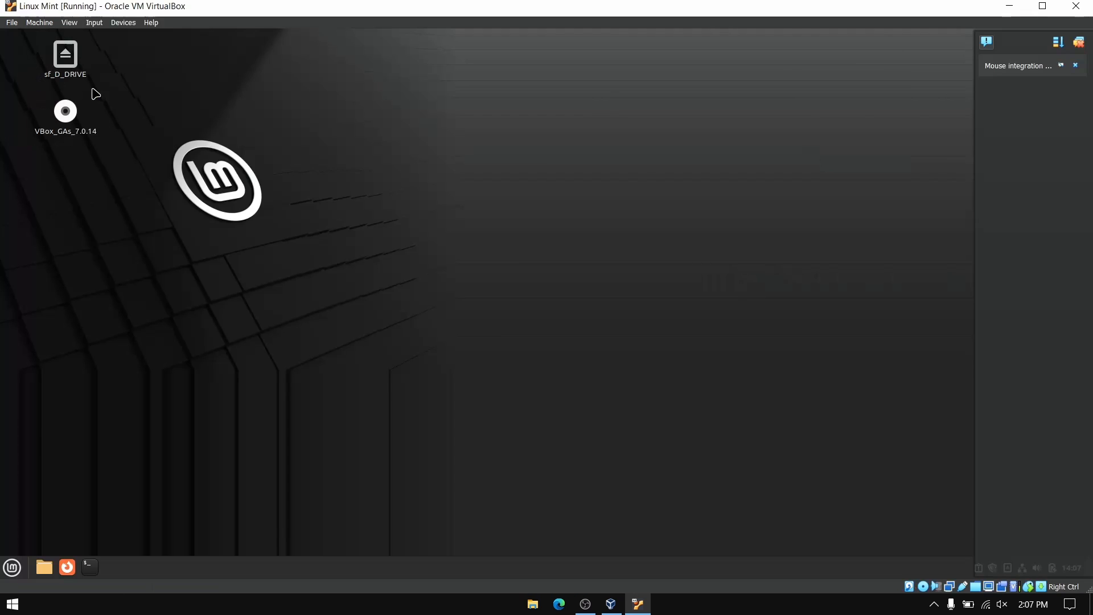
{"action": "left_click", "coordinate": [1079, 42]}
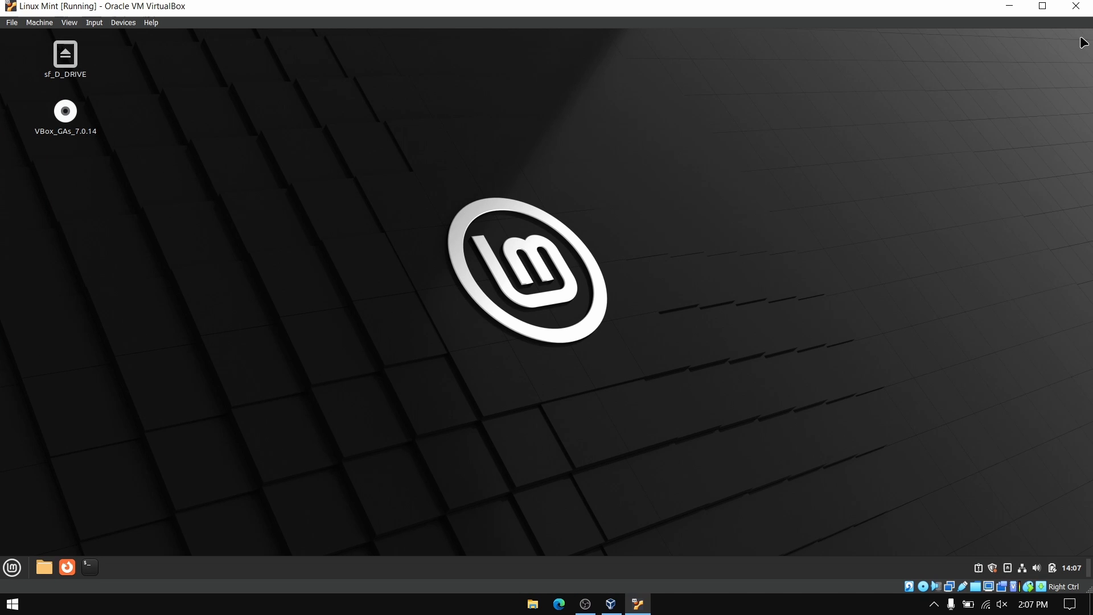